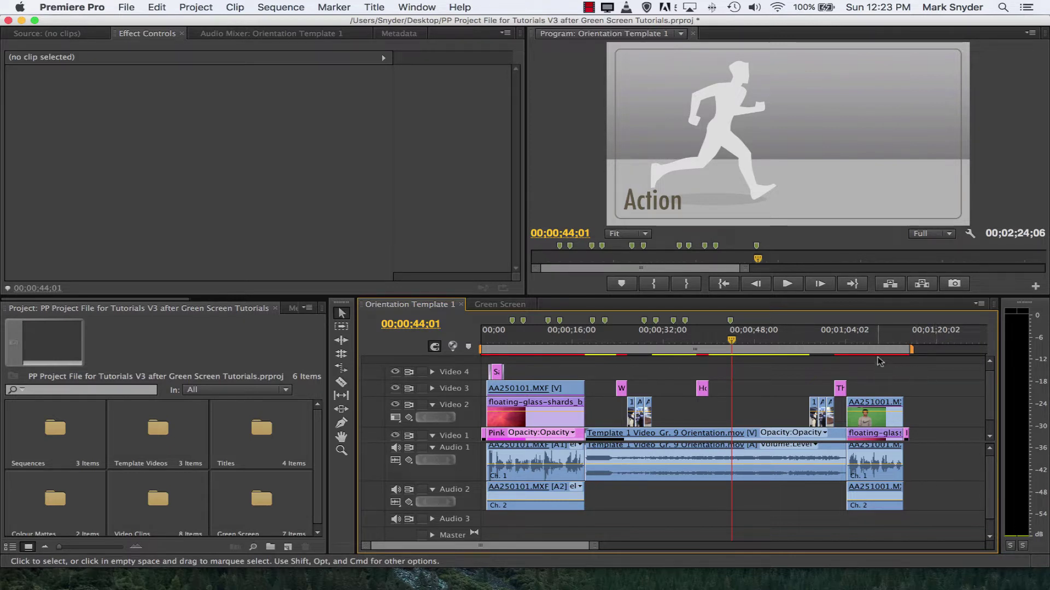
Move the playhead to the final green screen clip at 00;01;09;02 and make the sequence timeline active
click(873, 379)
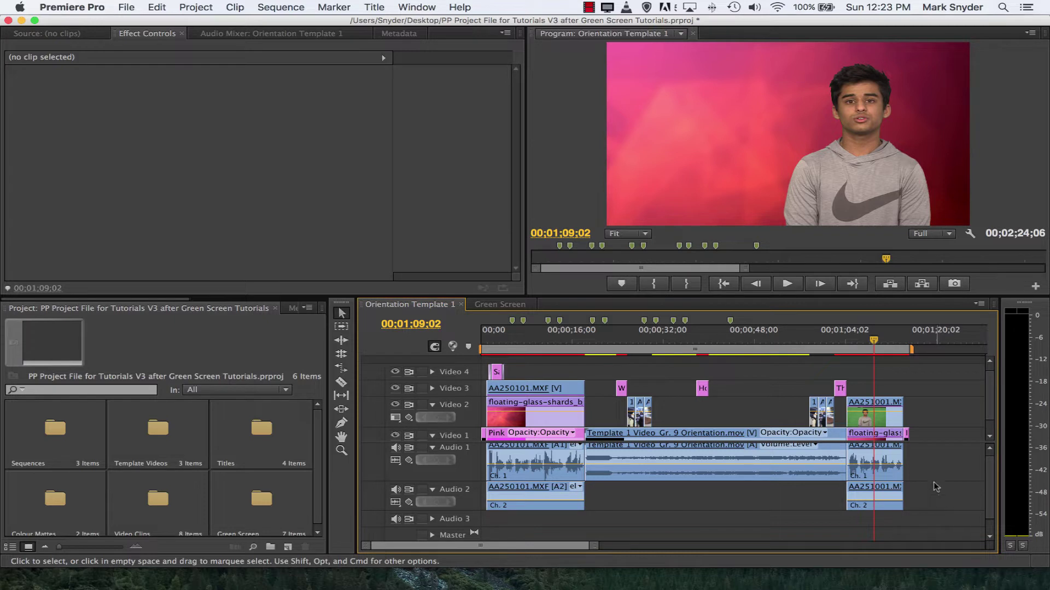
click(429, 257)
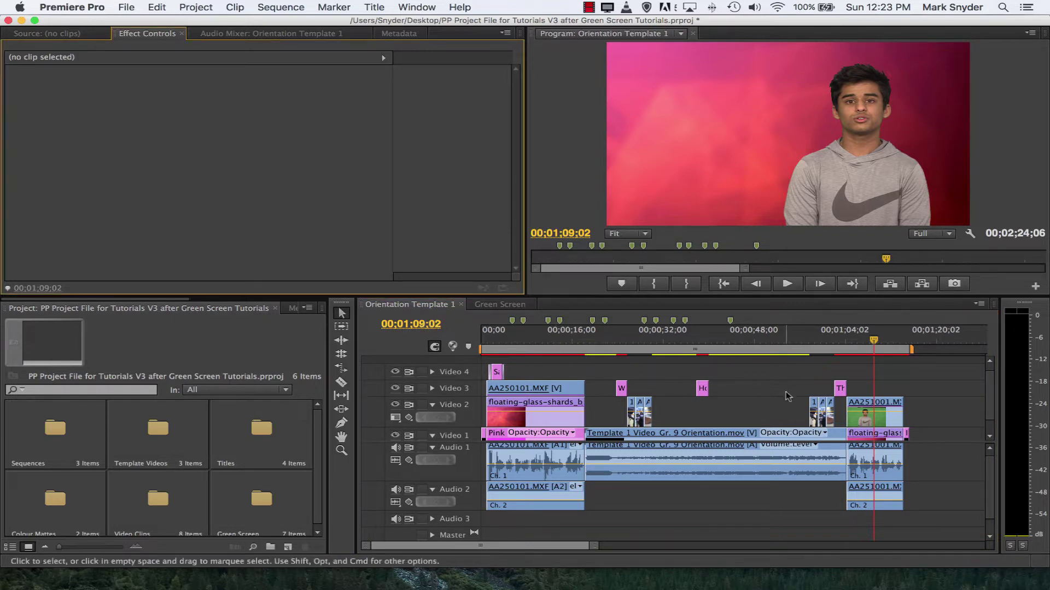
click(769, 398)
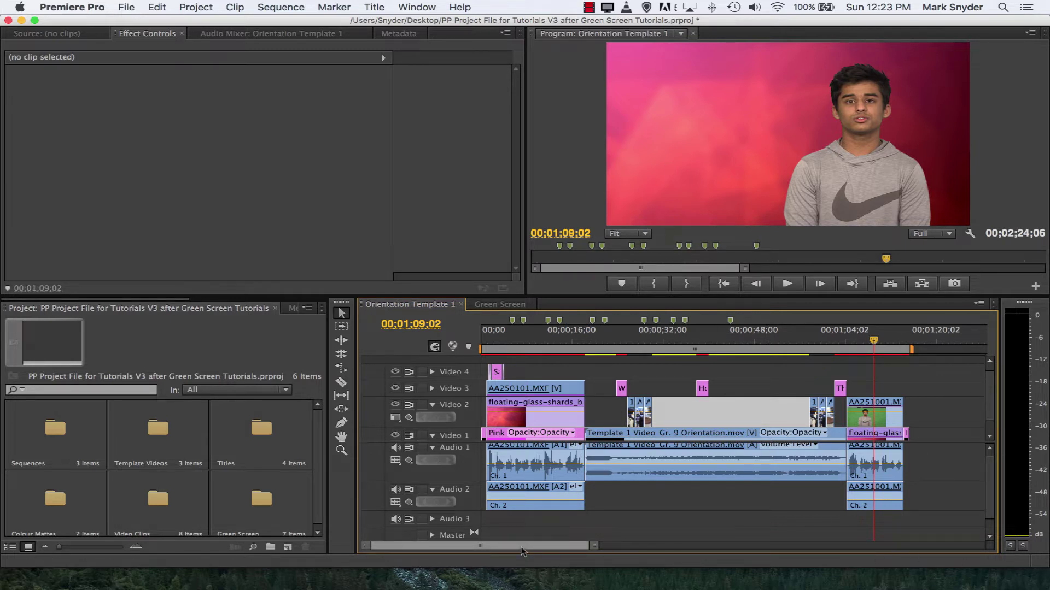
Delete the stray clips beyond the end of the main edit on Video 2, Video 3 and Audio 2
drag(520, 547, 575, 556)
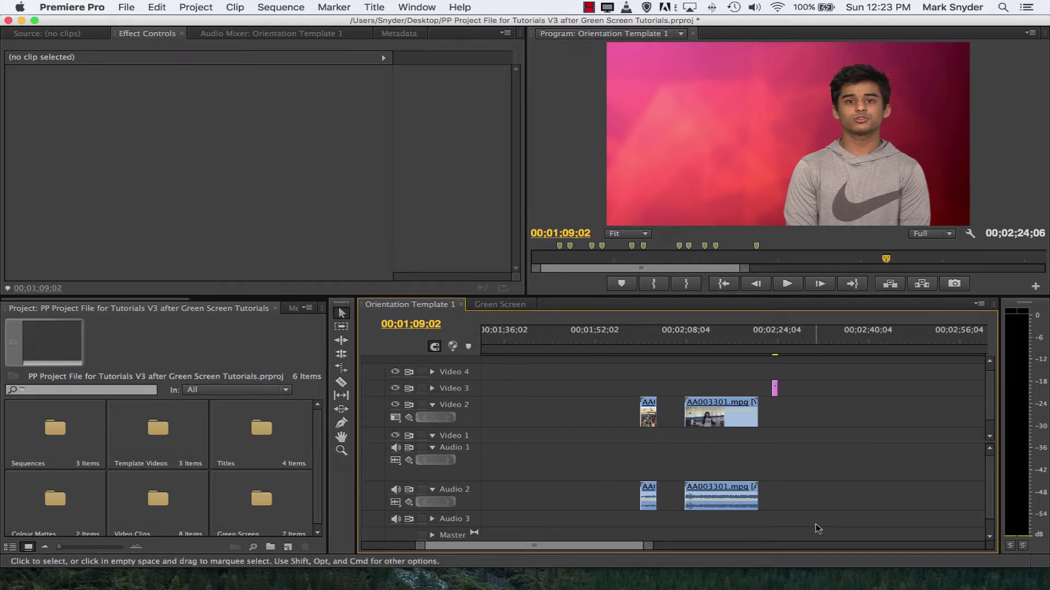
drag(815, 524, 603, 374)
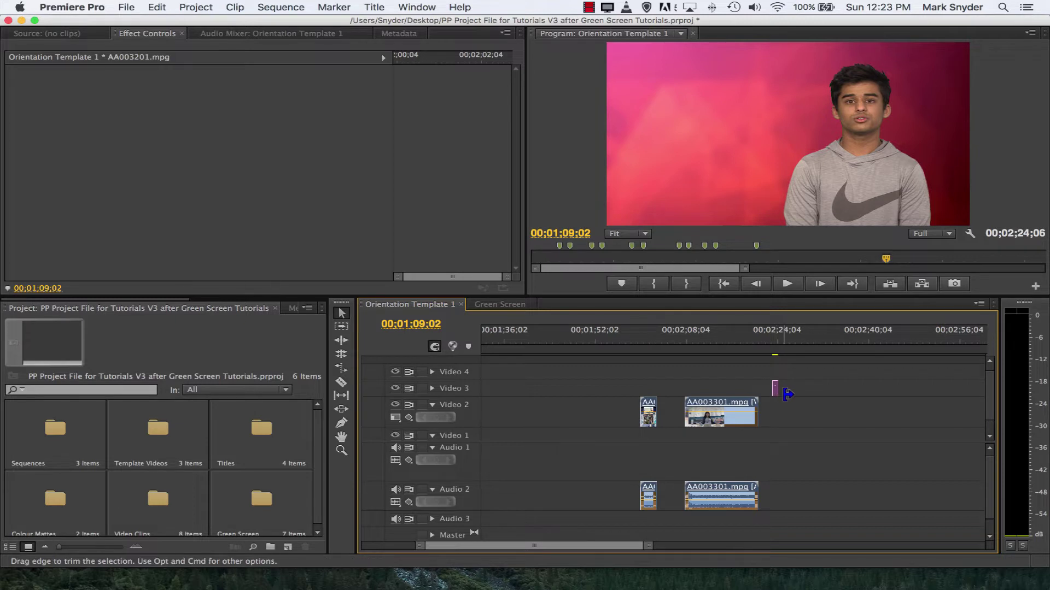
key(Delete)
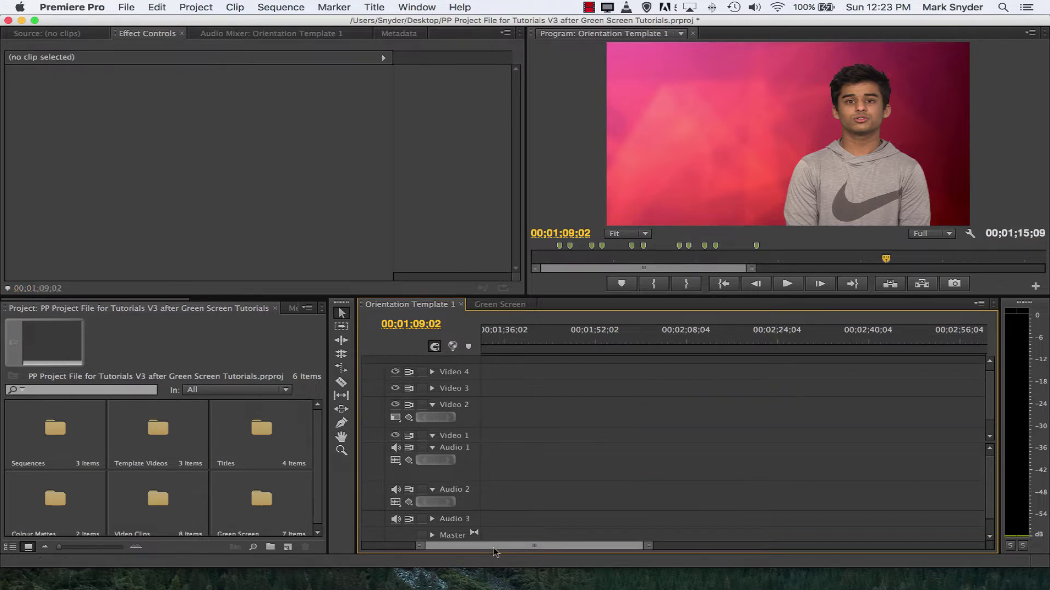
Narrow the work area so it runs from 00;00;18;09 to 00;00;53;08
drag(498, 547, 443, 558)
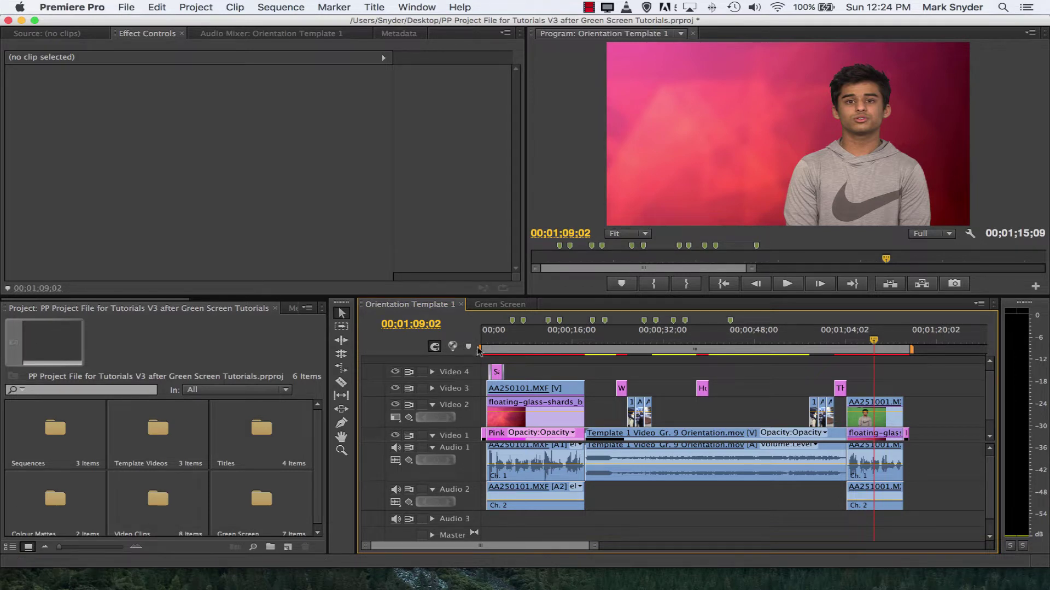
drag(479, 350, 583, 350)
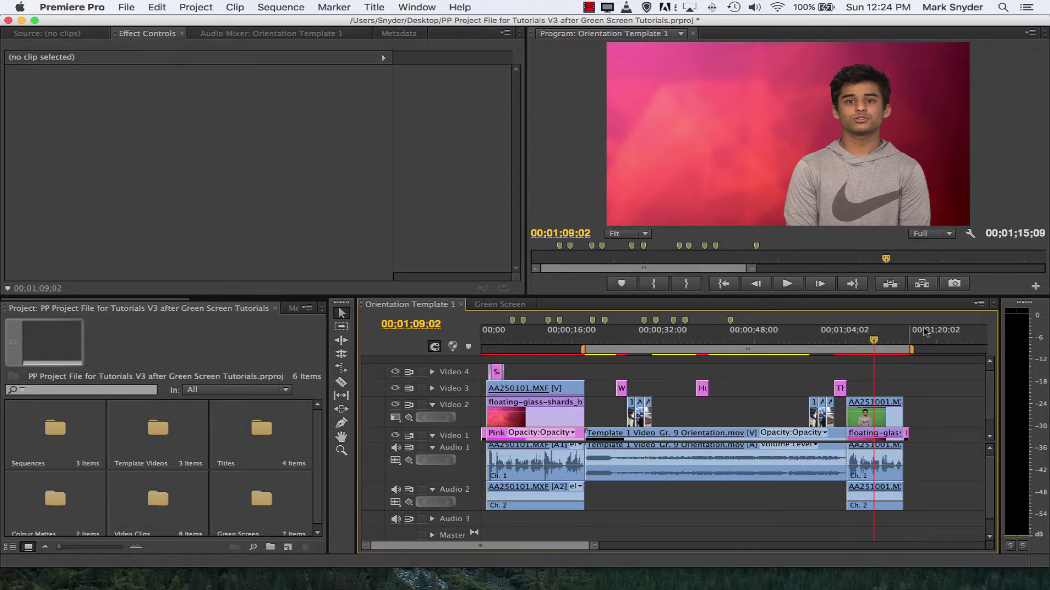
drag(911, 350, 786, 355)
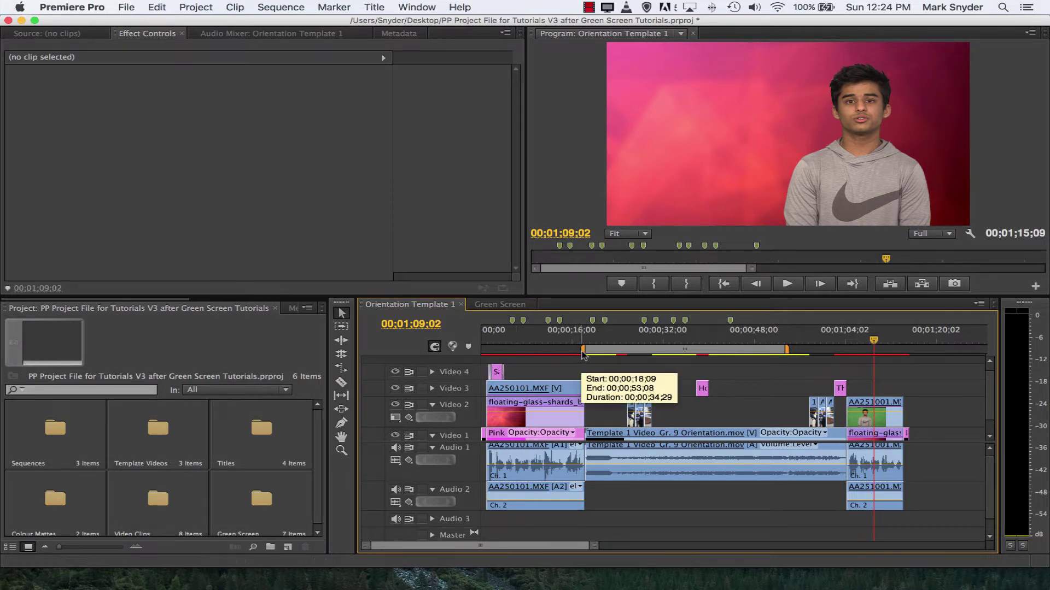
Extend the work area from 00;00;00;00 to the end of the last clip in the sequence
drag(583, 354, 460, 360)
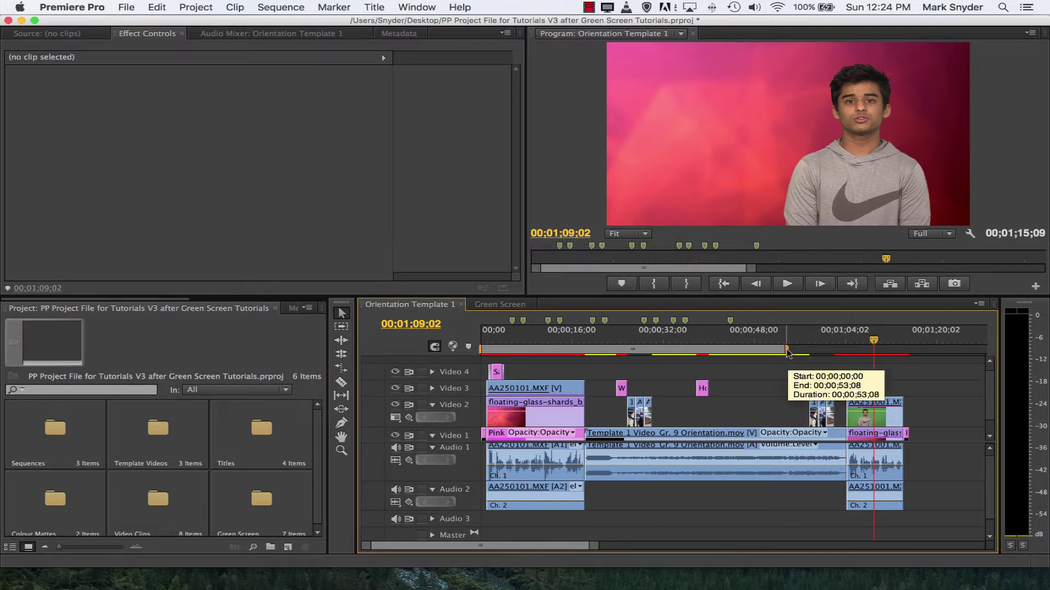
drag(788, 352, 898, 358)
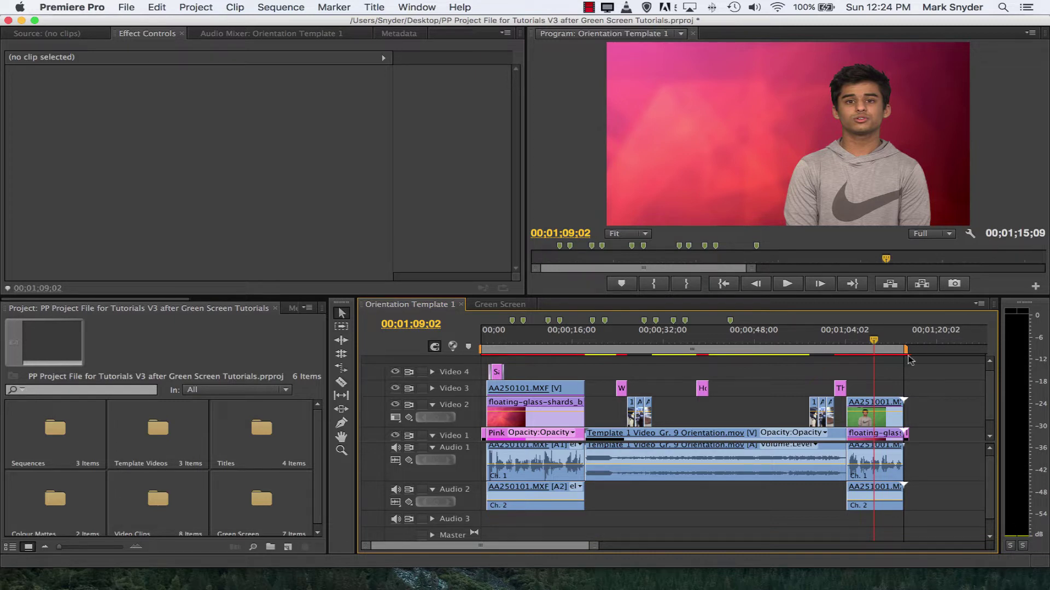
drag(908, 359, 911, 359)
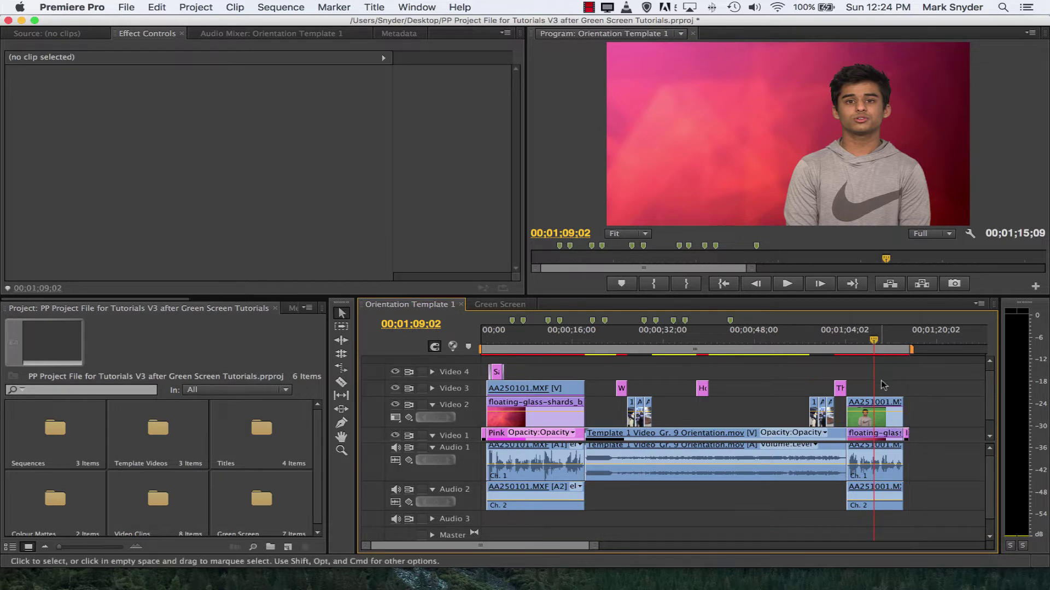
Move the playhead to 00;01;12;08 and fine-tune the work area's end against the closing black clip on Video 1
click(893, 341)
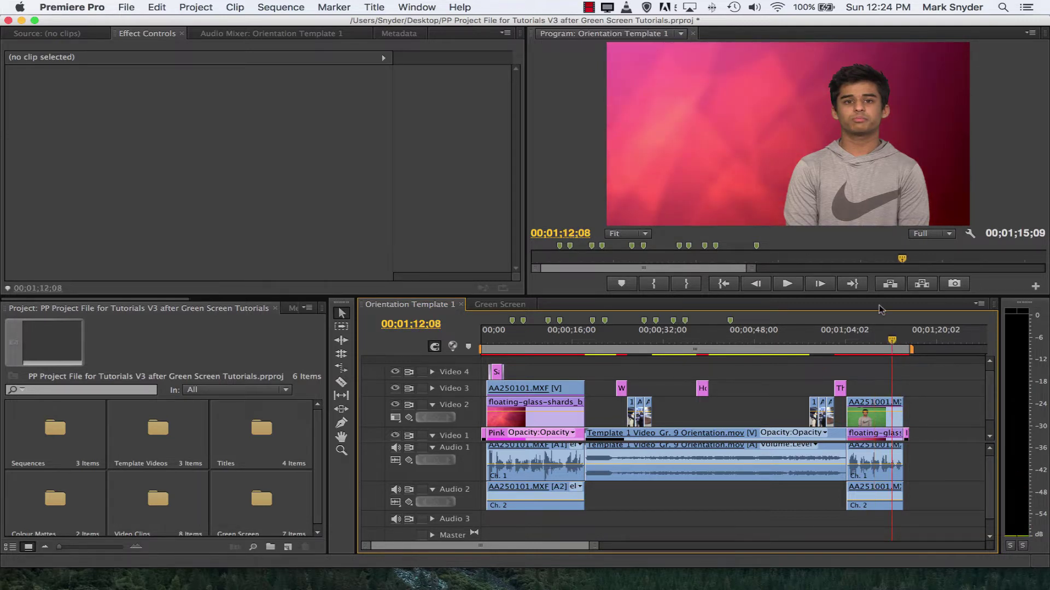
key(=)
key(=)
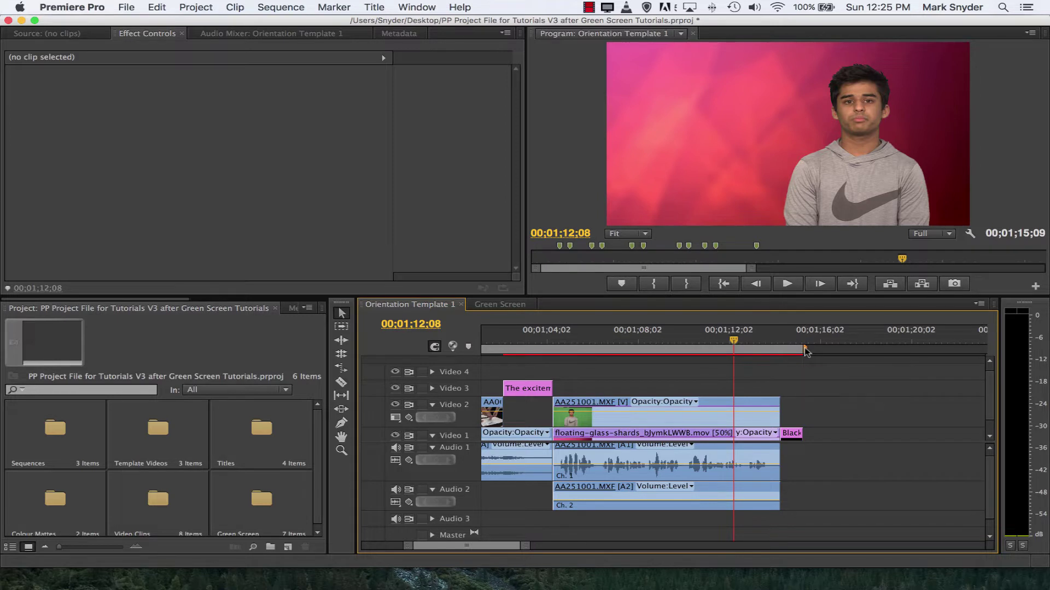
drag(804, 350, 802, 351)
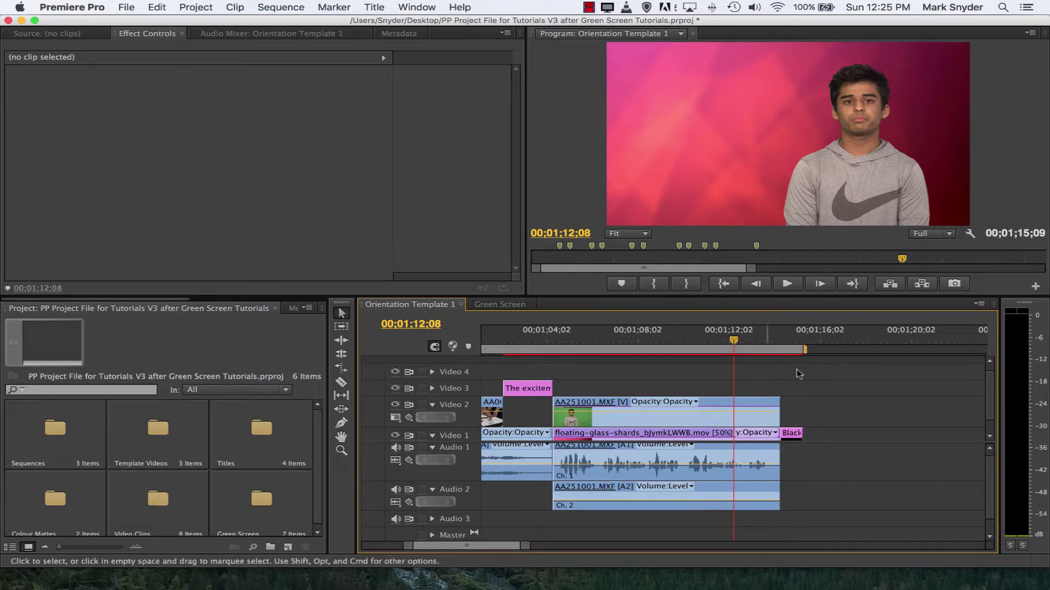
key(minus)
key(minus)
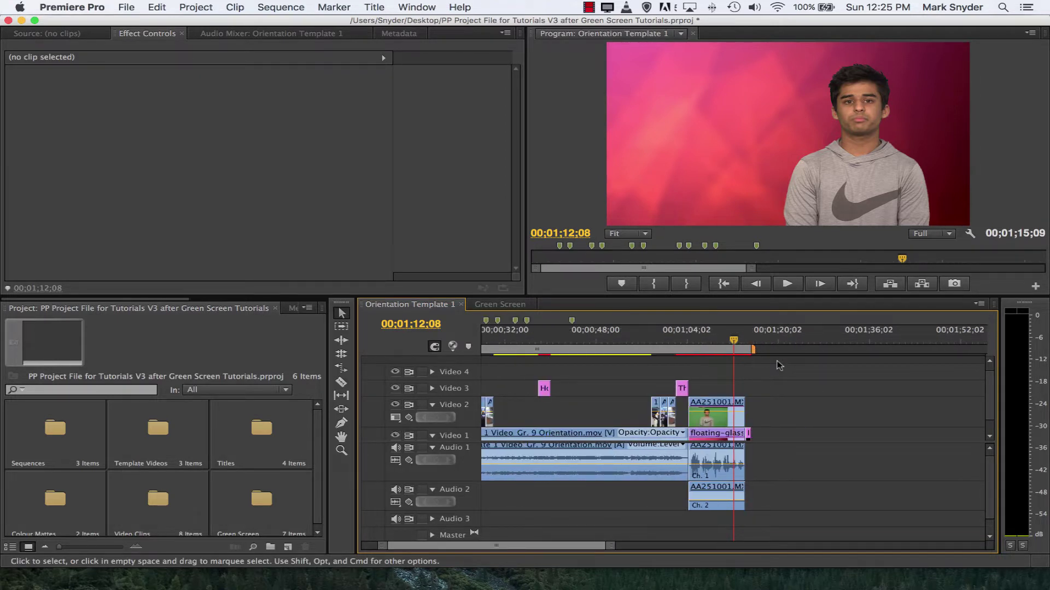
drag(484, 547, 468, 546)
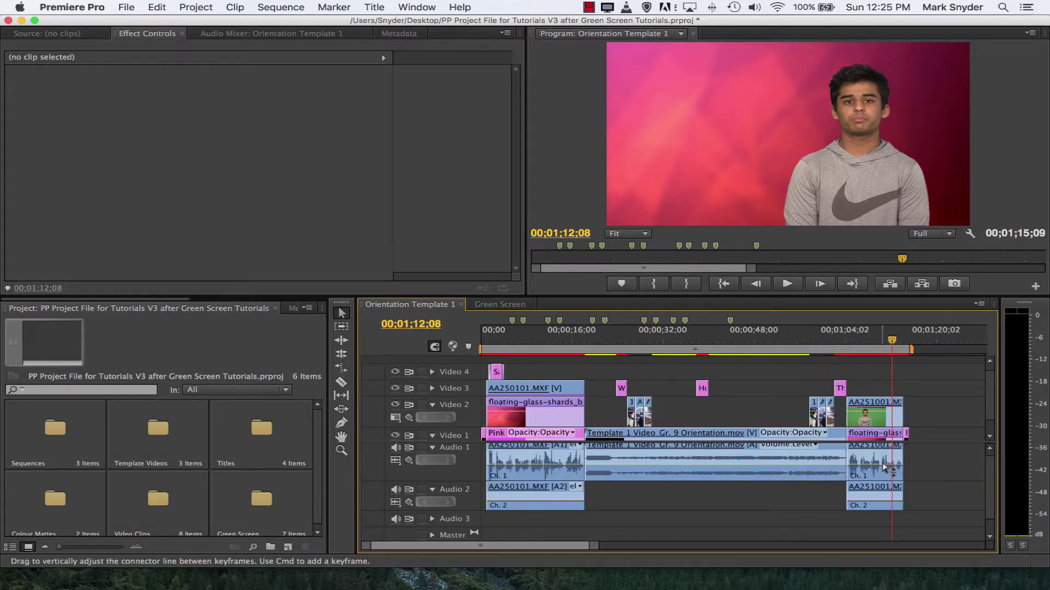
Compare whether media export is available with the timeline active and with Effect Controls active
click(126, 8)
mouse_move(238, 306)
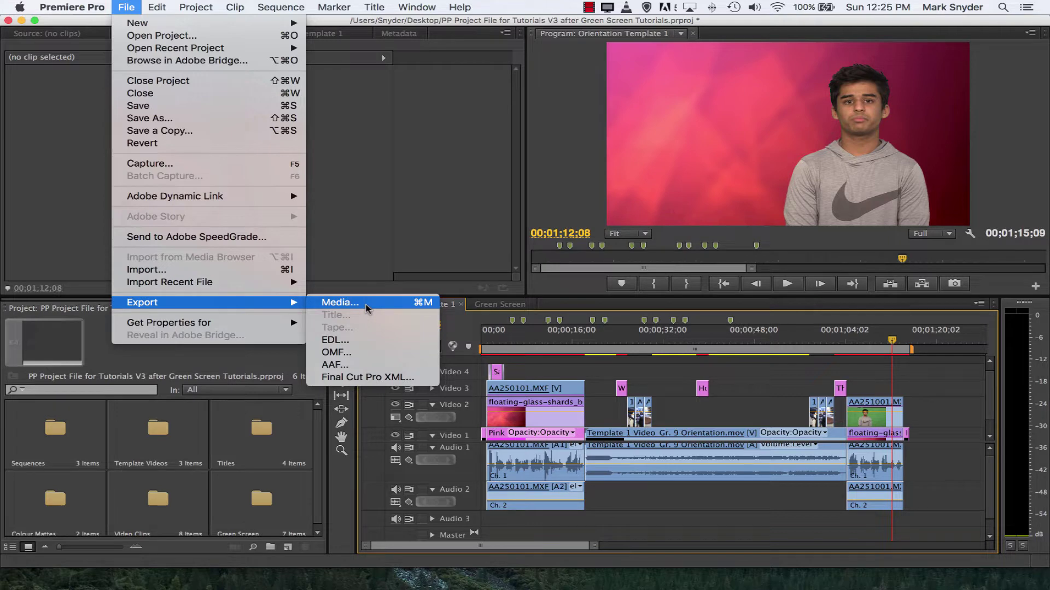
click(388, 203)
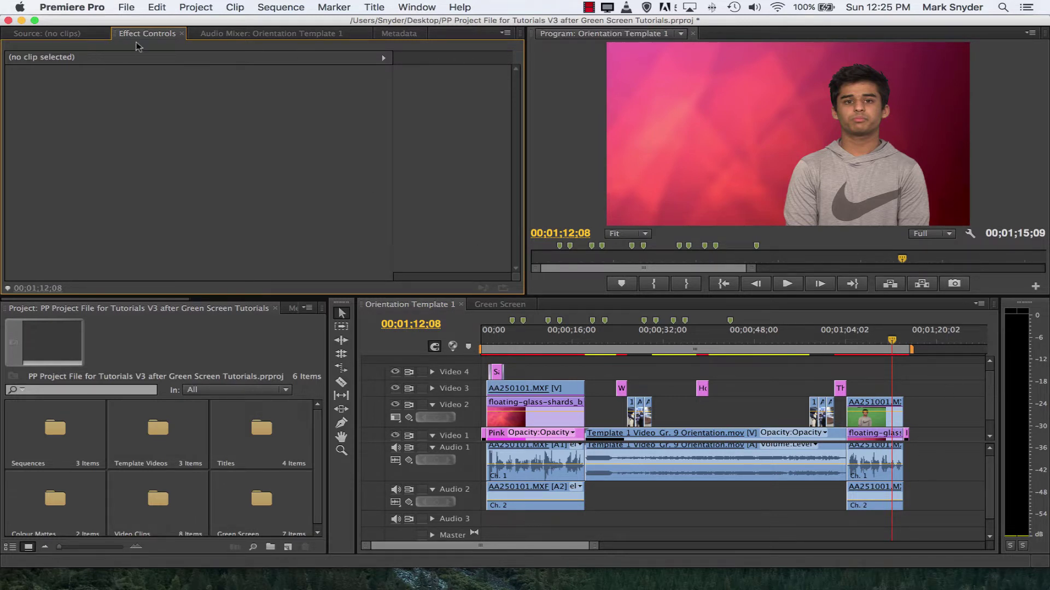
click(123, 7)
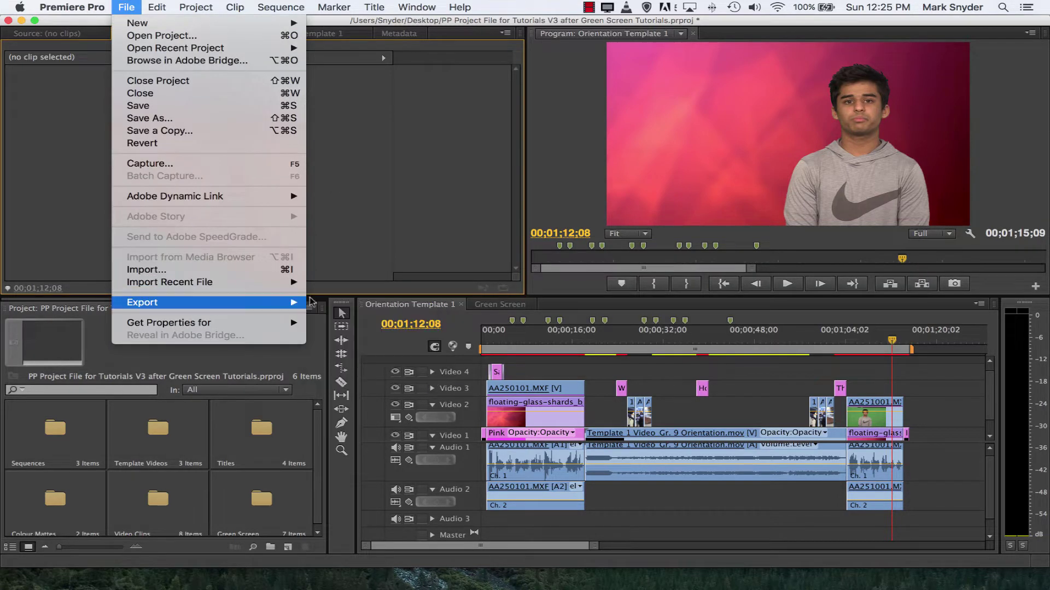
mouse_move(291, 304)
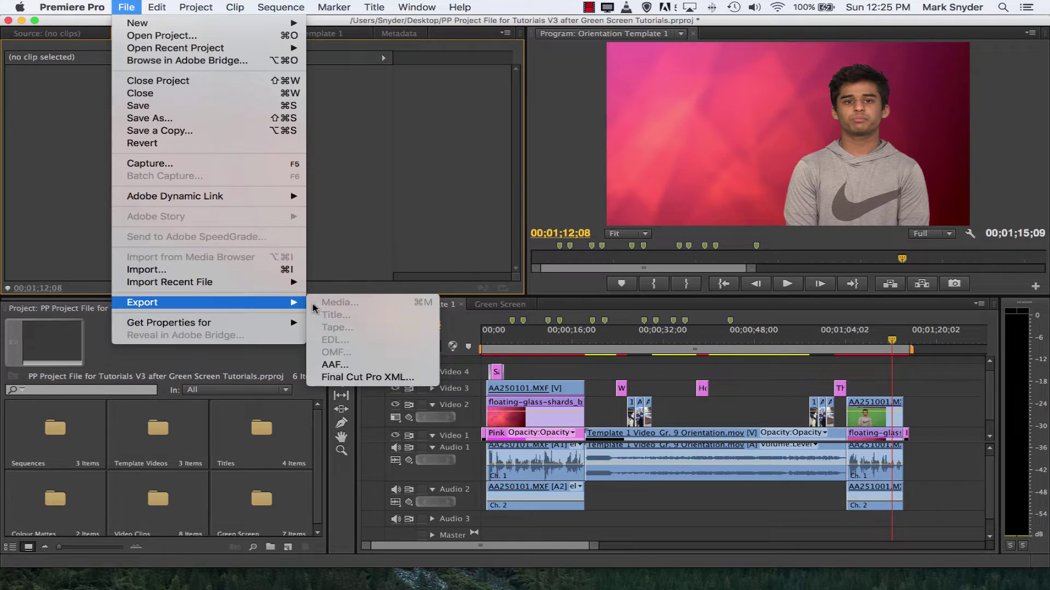
click(417, 212)
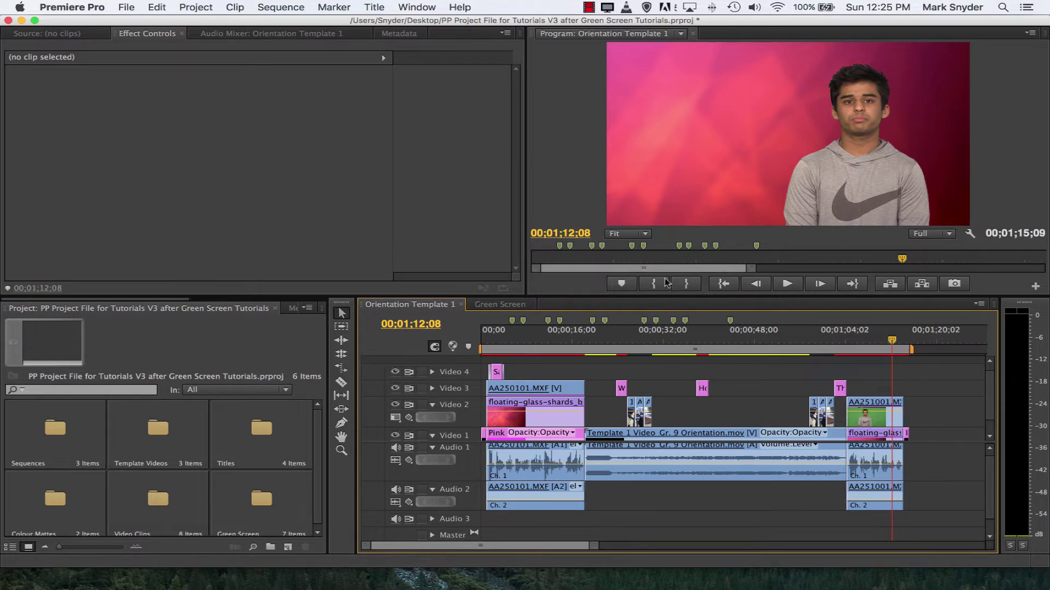
Open the media export settings for the Orientation Template 1 sequence
click(127, 7)
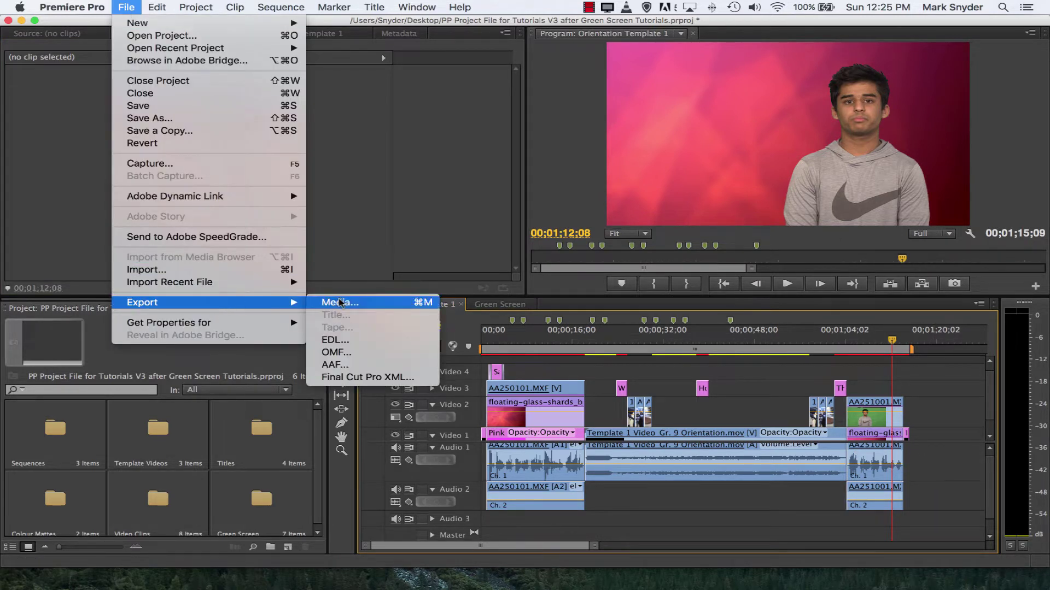
click(339, 302)
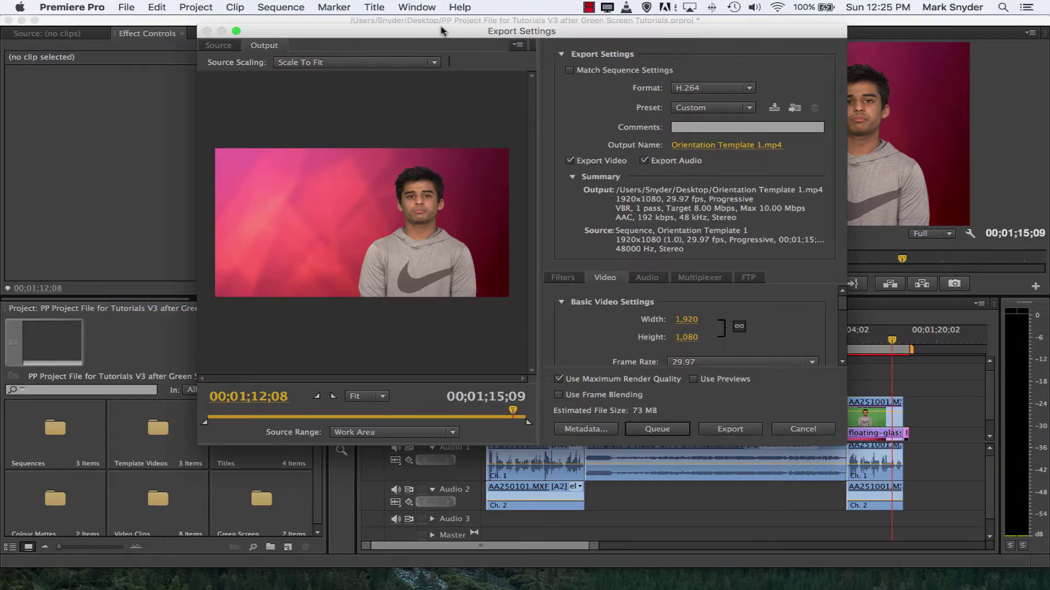
drag(442, 28, 448, 20)
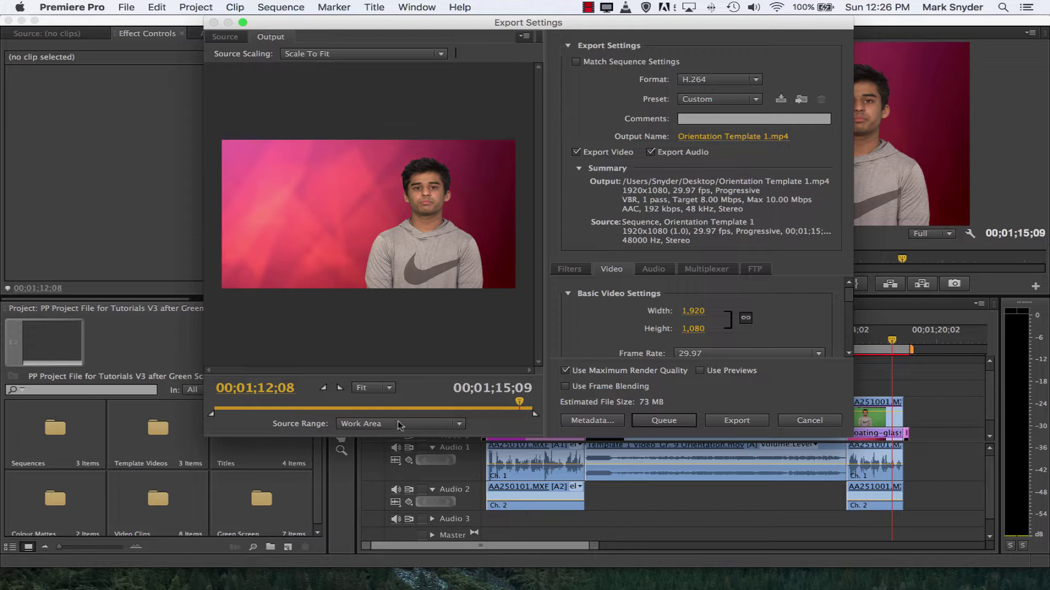
Keep Work Area as the source range and H.264 as the format, and choose the HD 1080p 29.97 preset
click(460, 427)
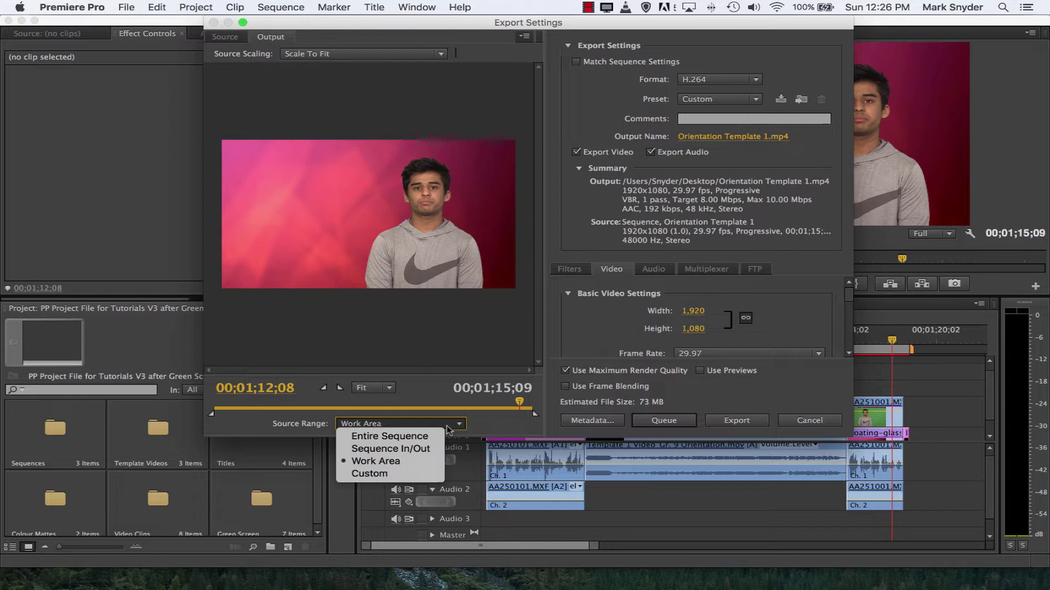
click(487, 430)
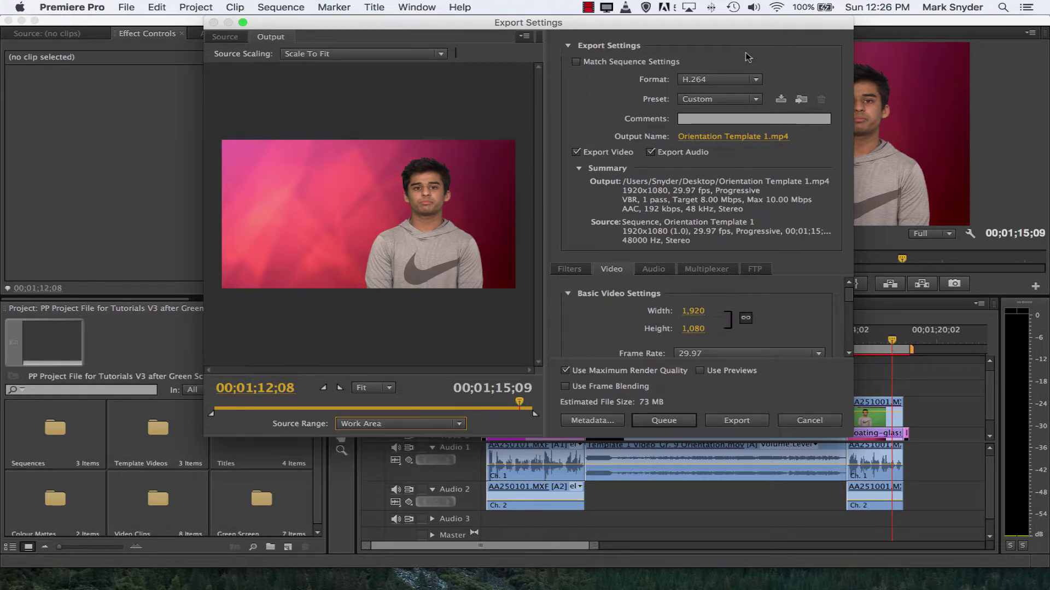
click(755, 81)
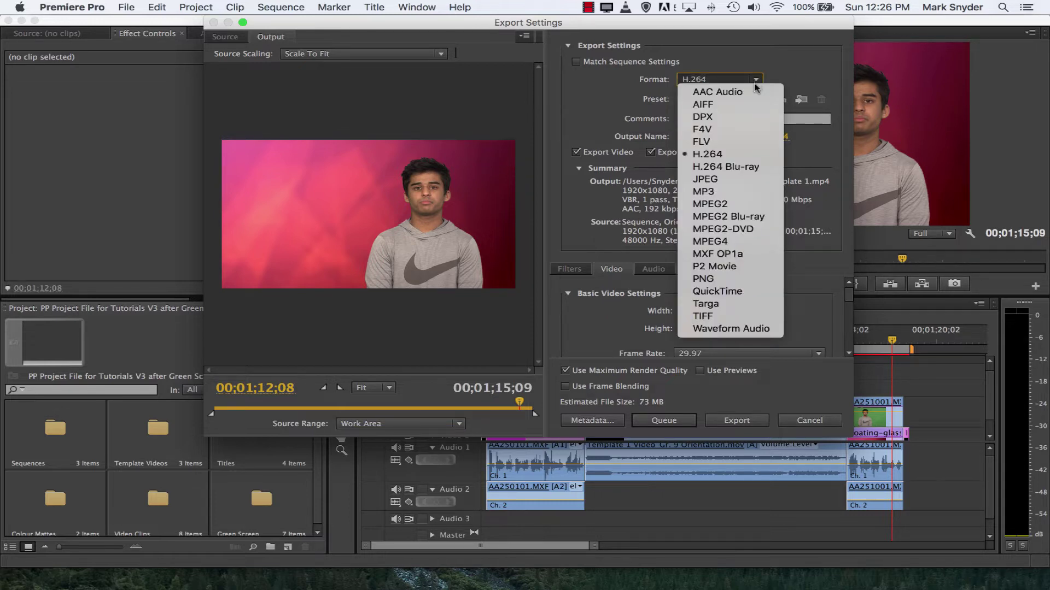
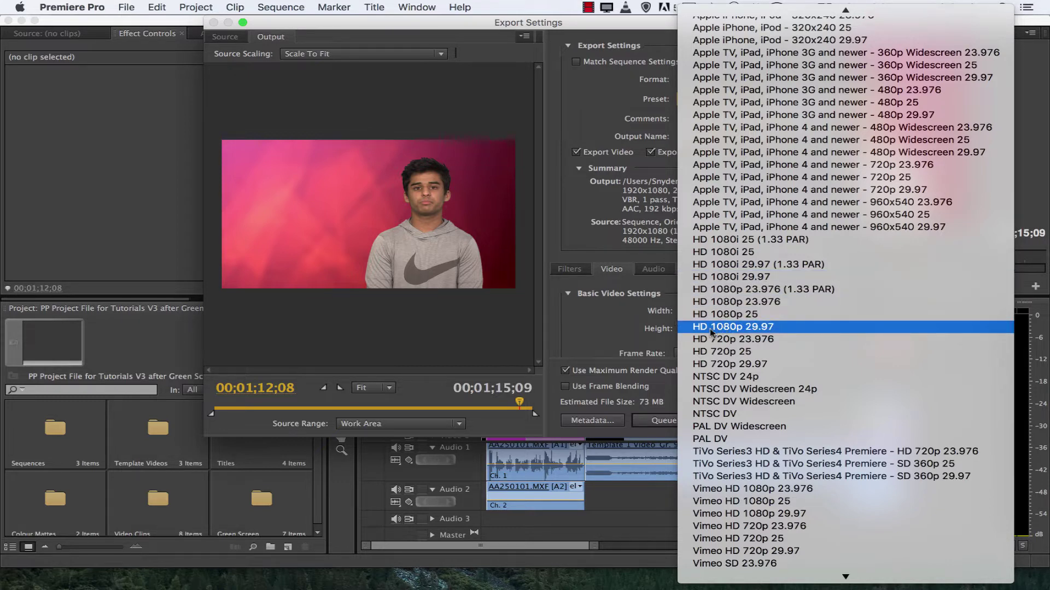
click(764, 331)
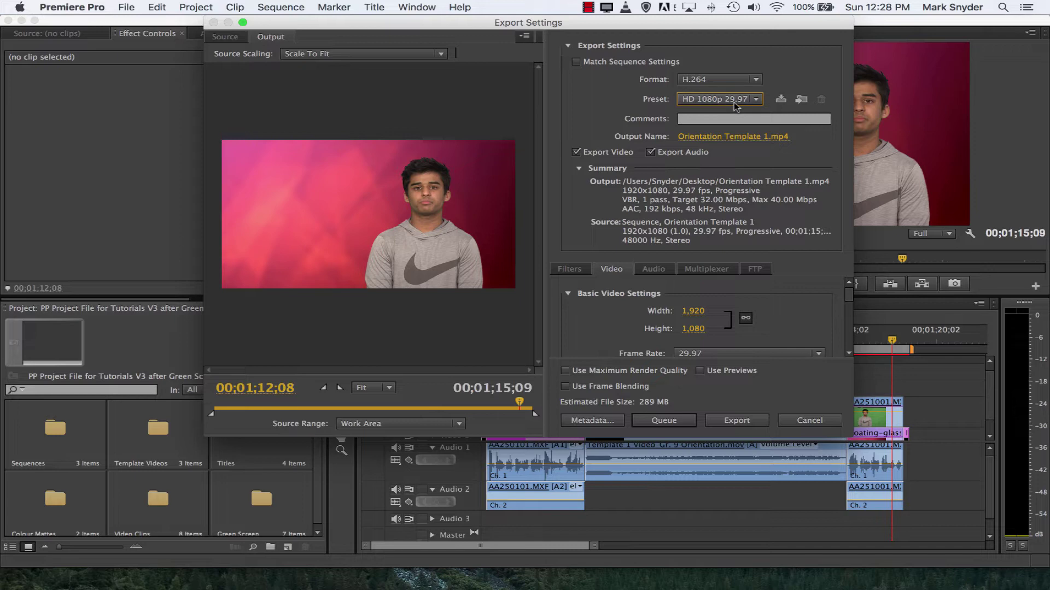
Browse Documents > Students 2018 - 2019 as a possible save location, and choose the Desktop for the exported file
click(716, 137)
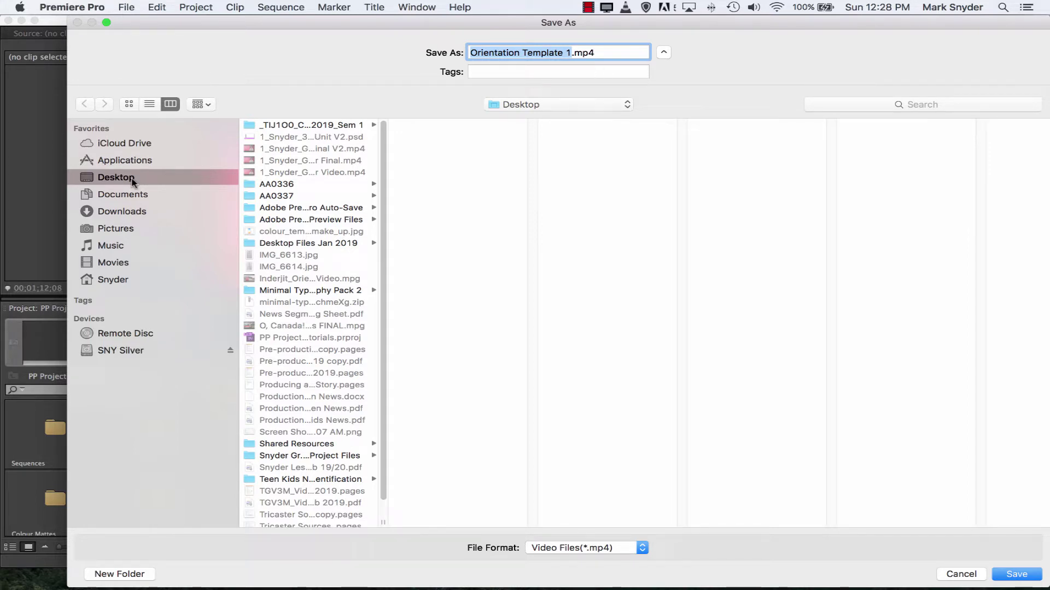
click(135, 198)
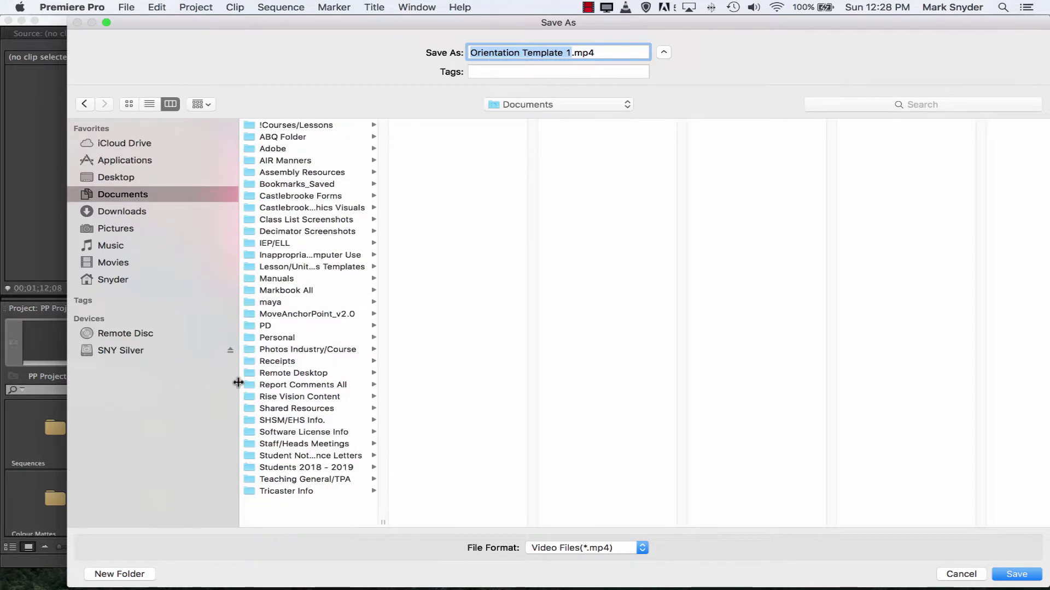
click(290, 468)
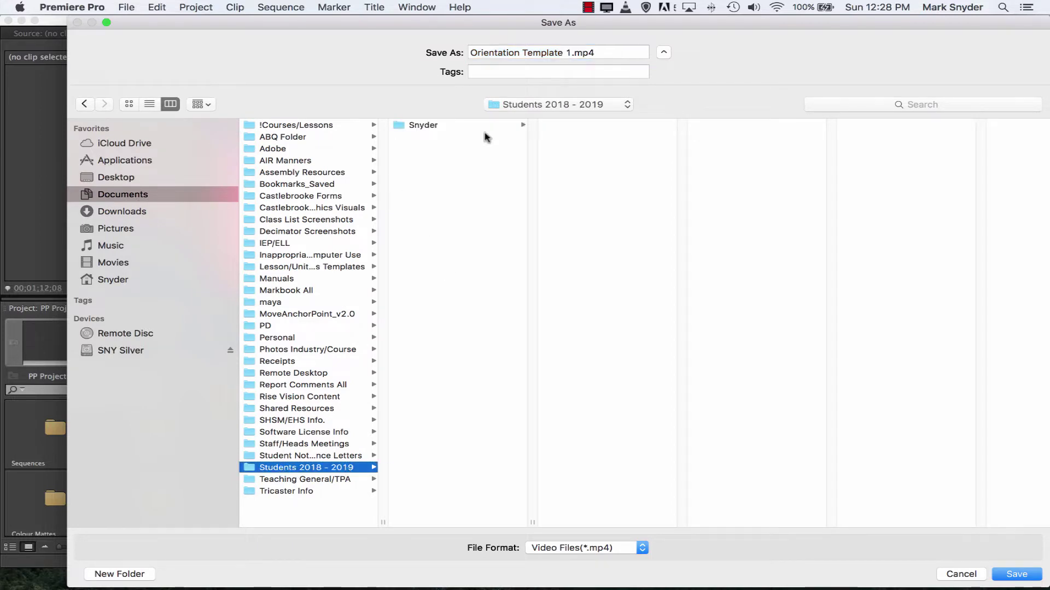
click(129, 182)
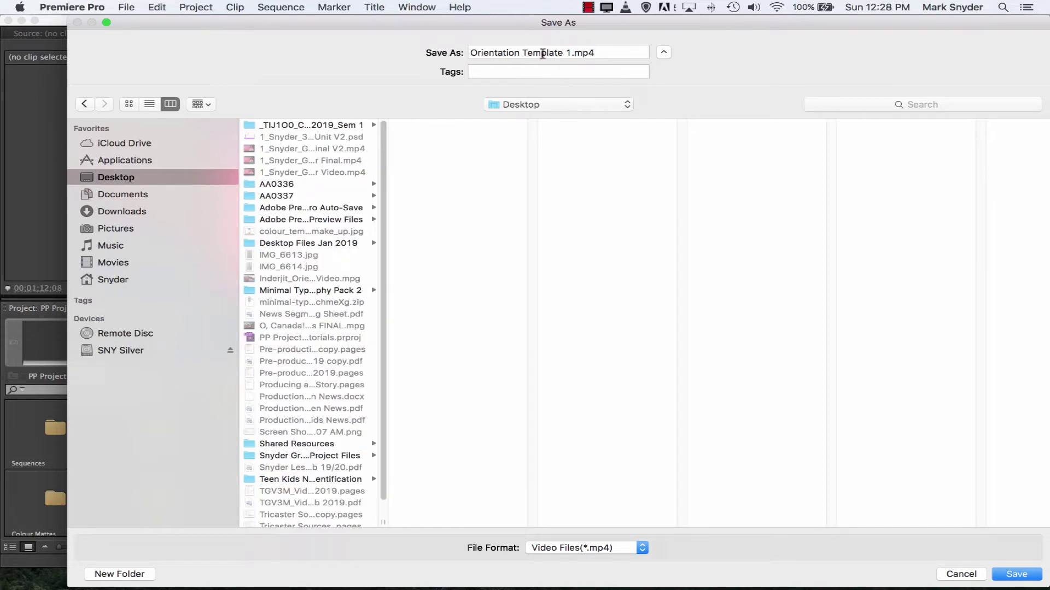
Name the export "1_", the creator's surname and "_Gr 9 Orientation Trailer Video Final V3", and save it as the output name
click(483, 52)
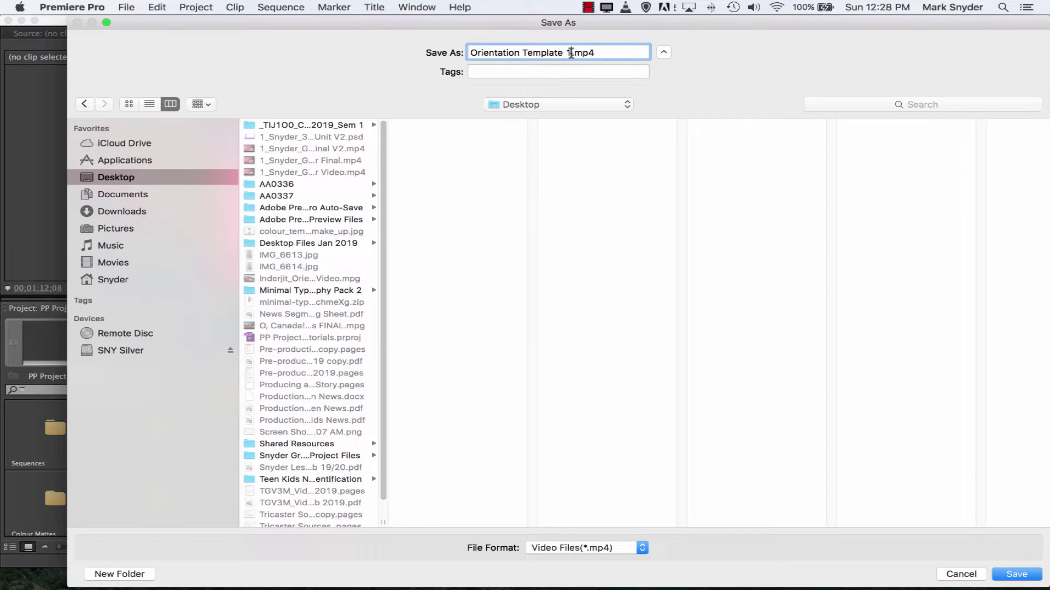
drag(571, 52, 472, 53)
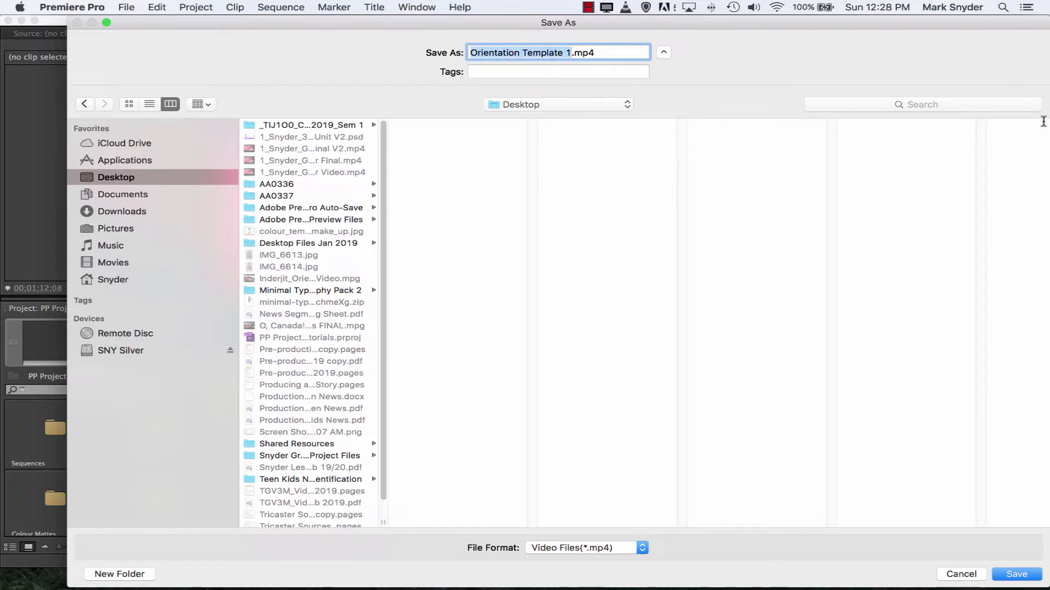
text(1)
text(_Snyd)
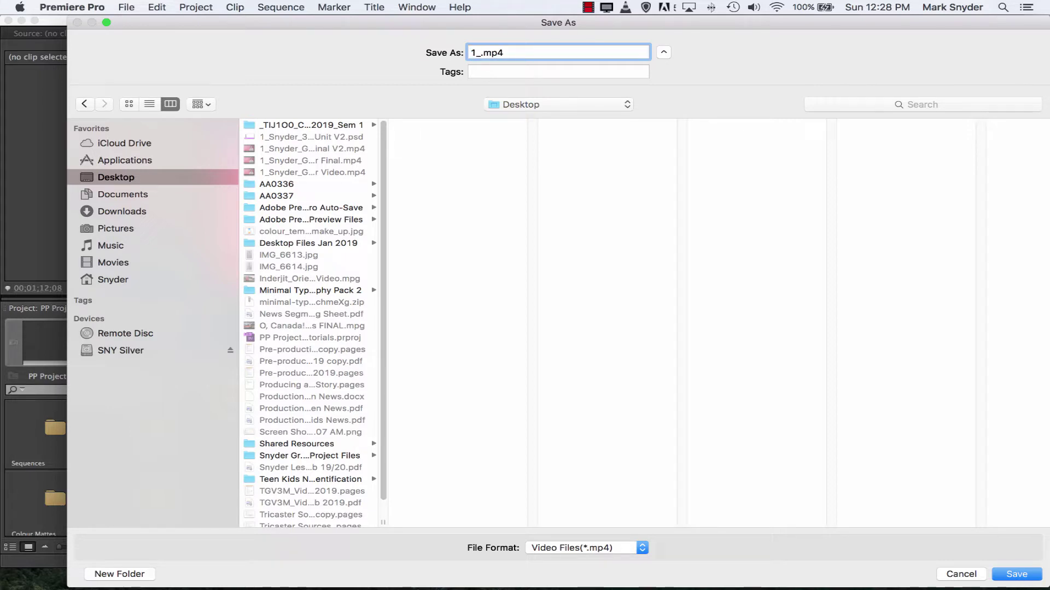
text(er)
text(_)
text(Gr 9 )
text(Orientation)
text( Traile)
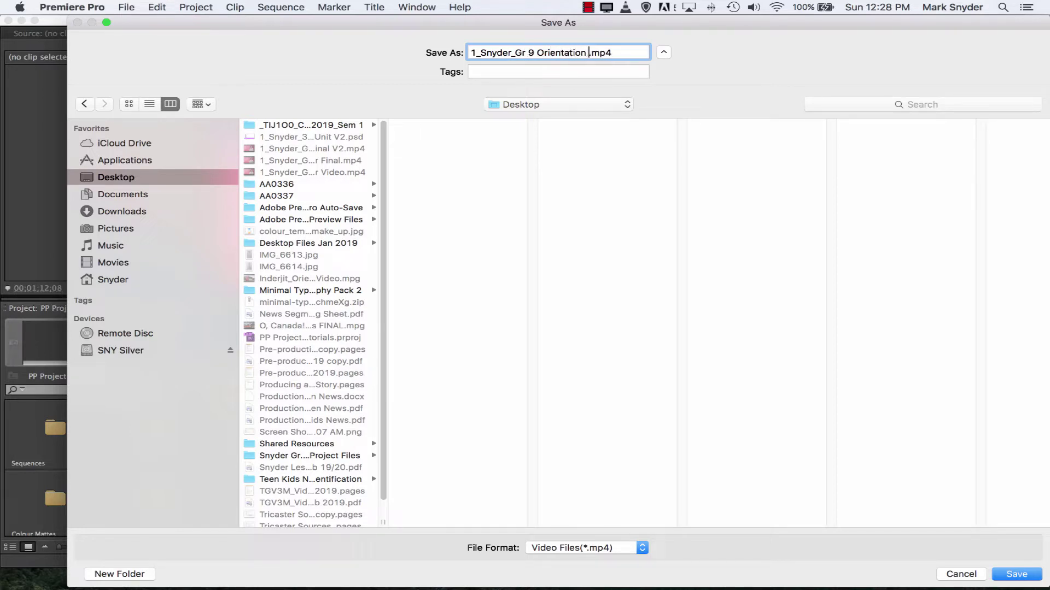
text(r Video V3)
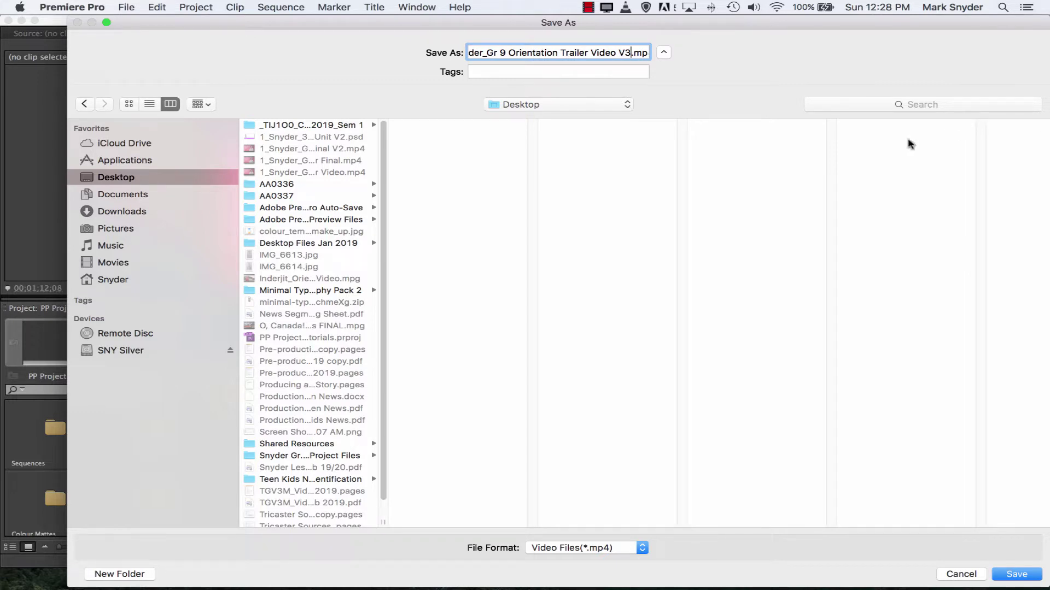
click(618, 51)
text(Final)
click(1016, 574)
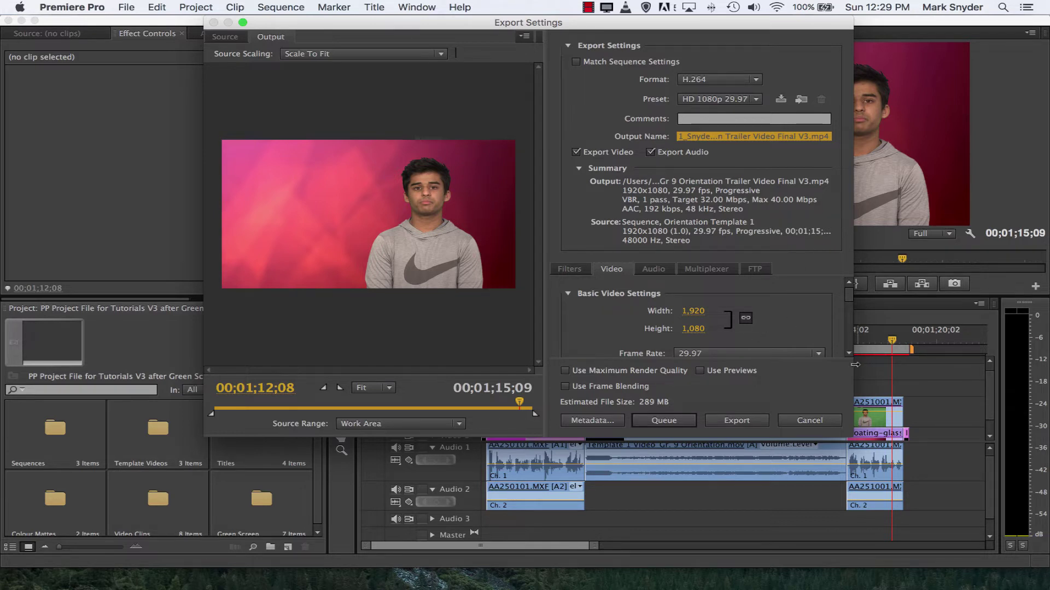
Set the target bitrate in the video export's bitrate settings to 8 Mbps
scroll(803, 338, down, 1)
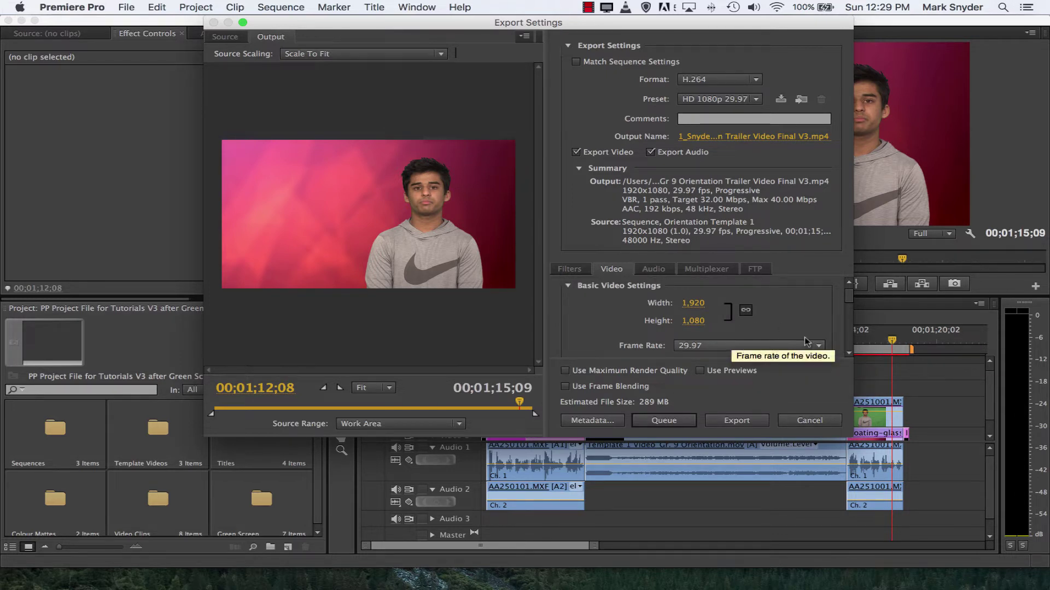
scroll(850, 300, down, 3)
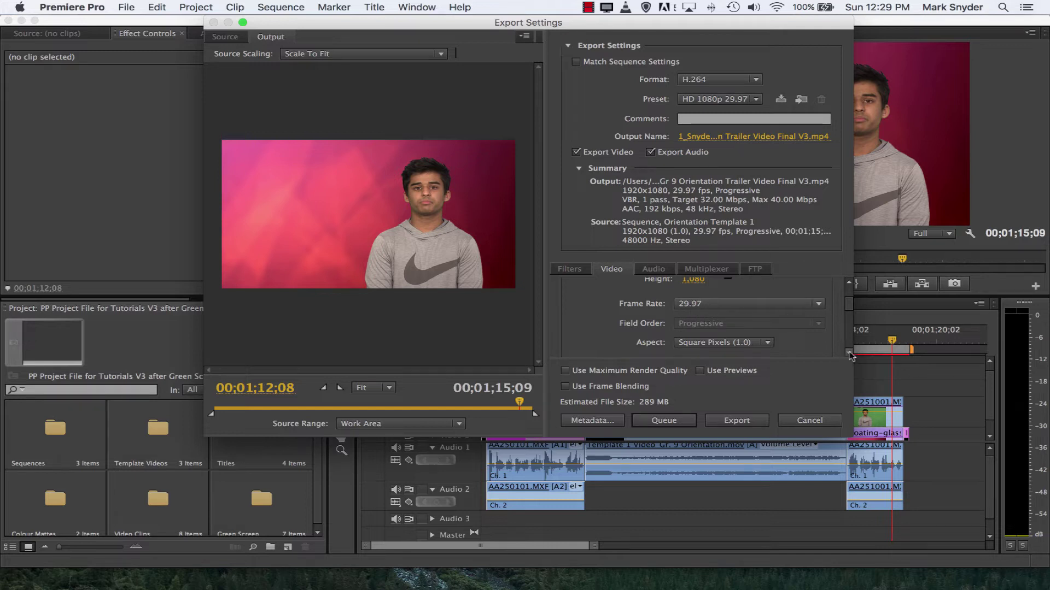
scroll(849, 355, down, 5)
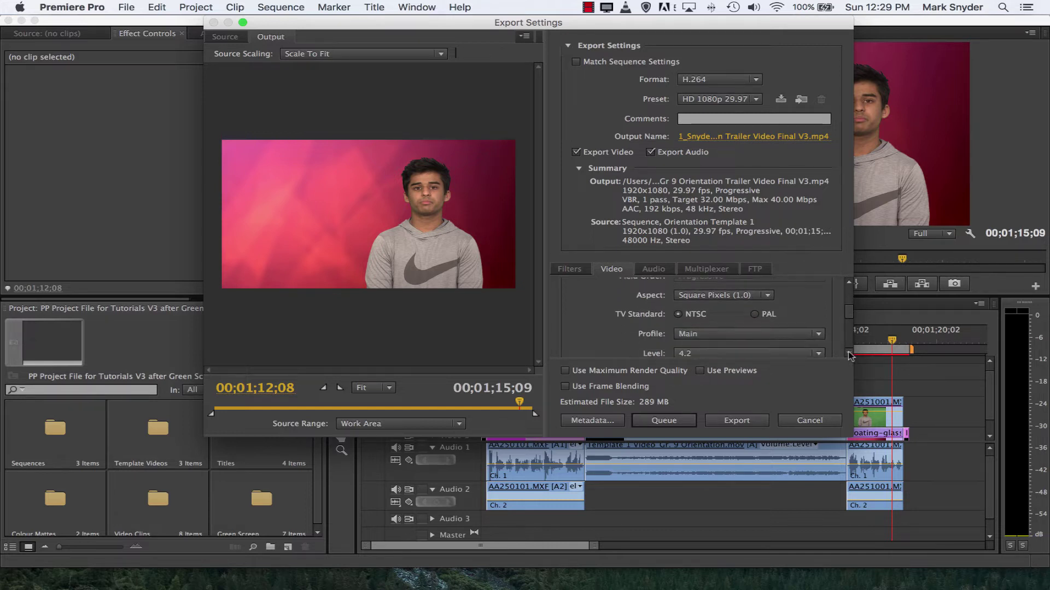
scroll(849, 355, down, 5)
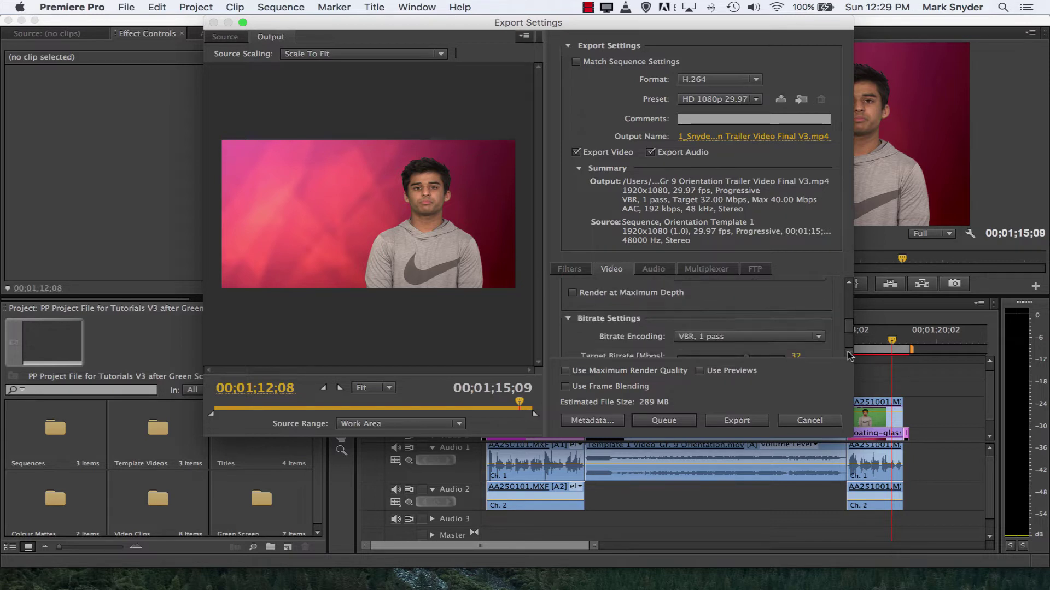
scroll(849, 355, down, 2)
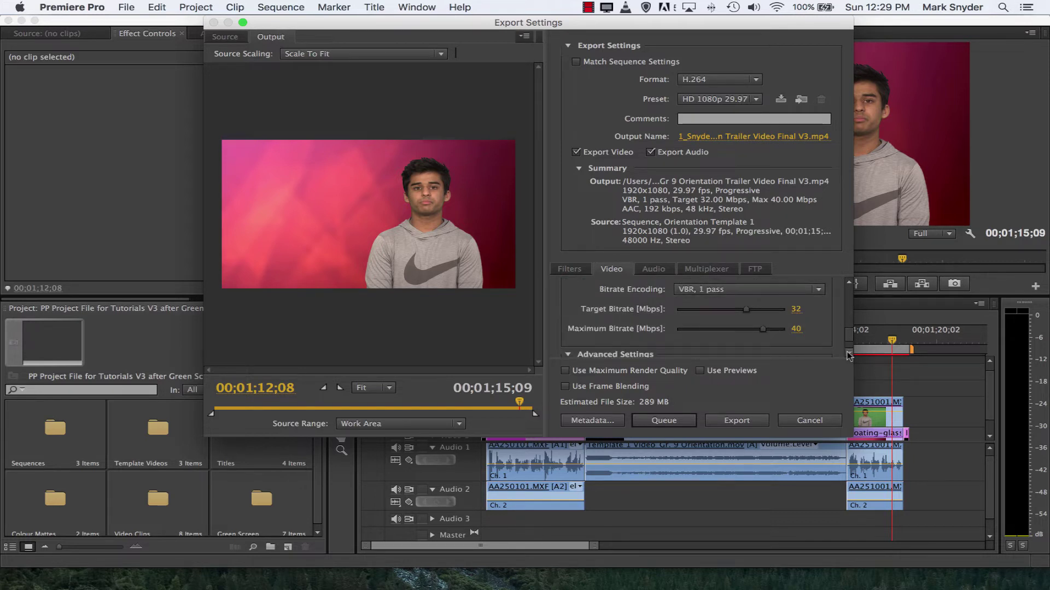
scroll(849, 356, down, 1)
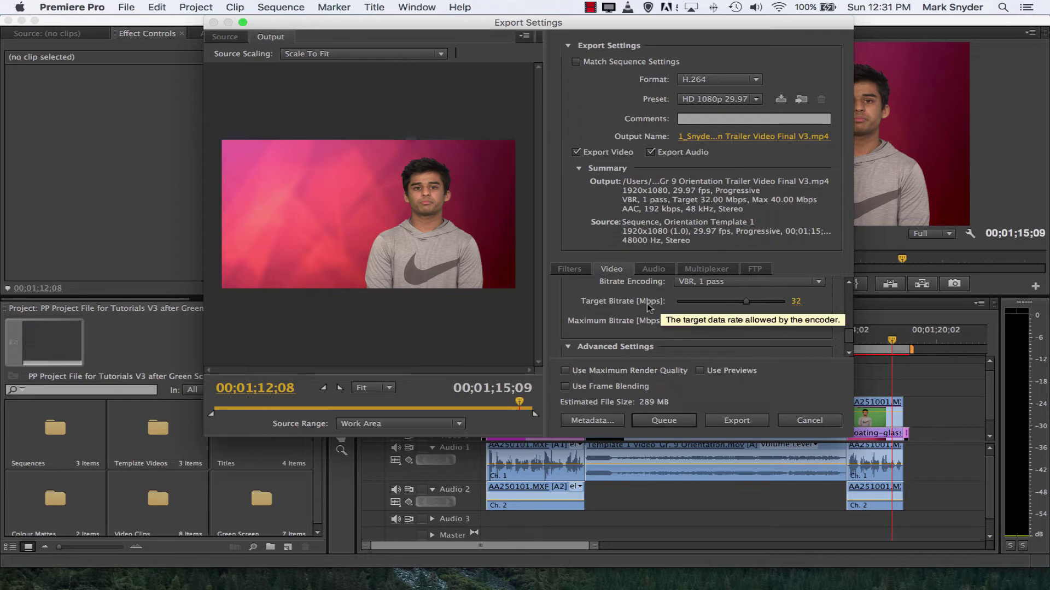
click(796, 301)
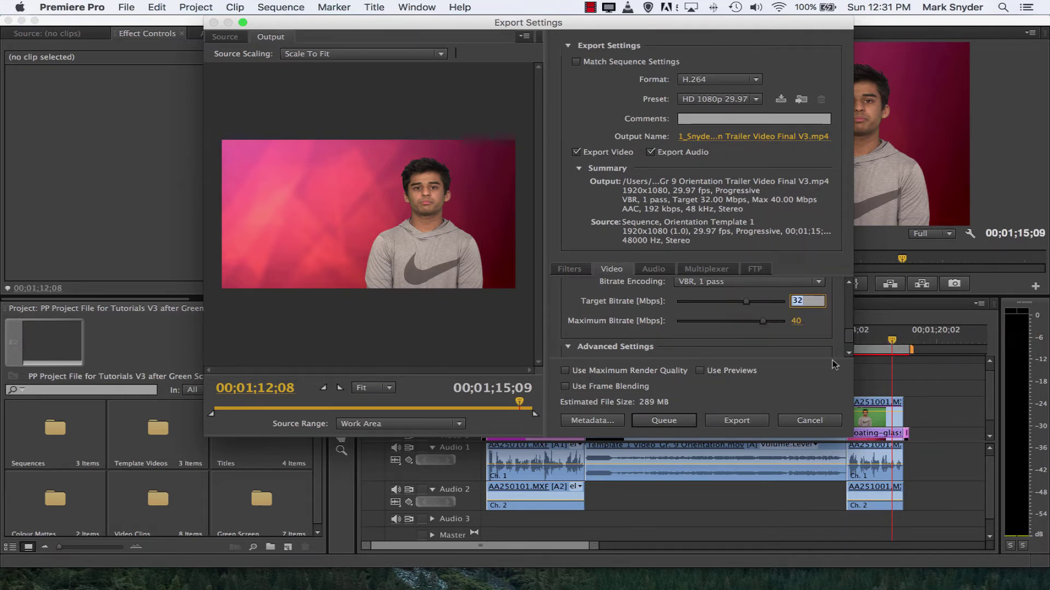
text(8)
key(Return)
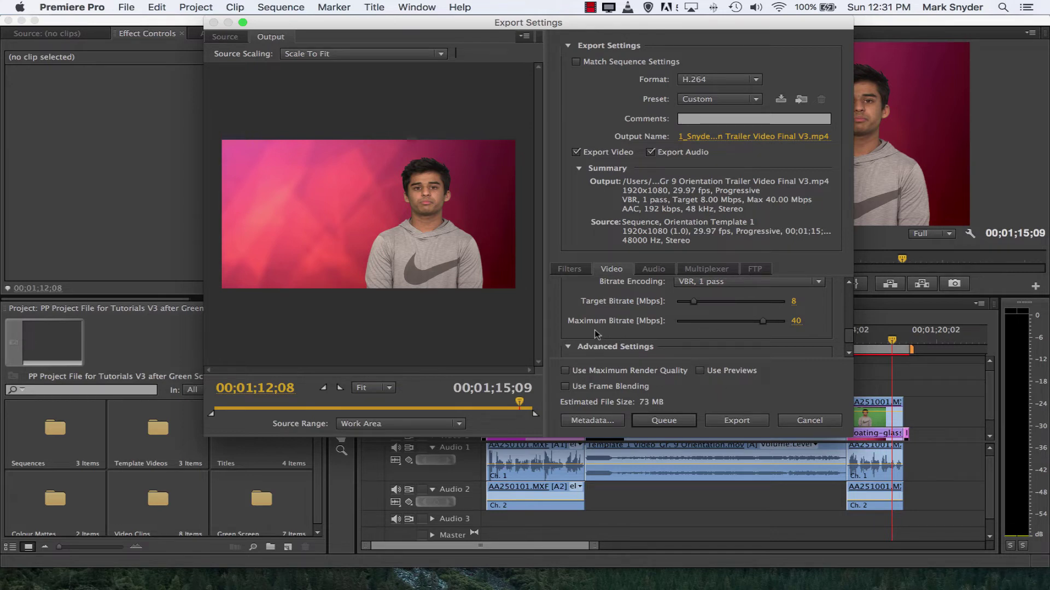
Set the maximum bitrate of the video export to 10 Mbps
click(796, 321)
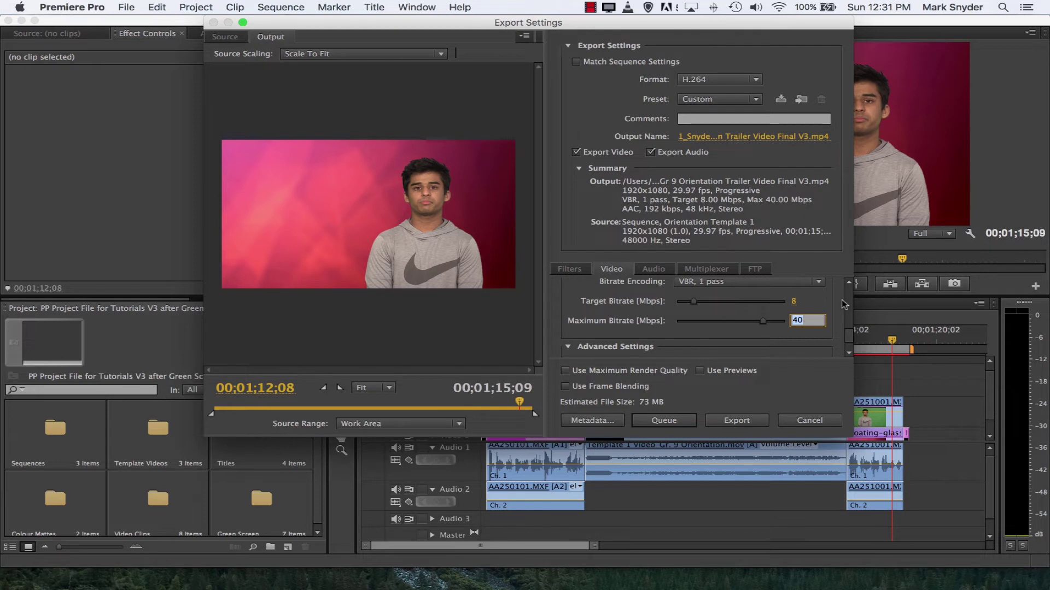
text(10)
key(Return)
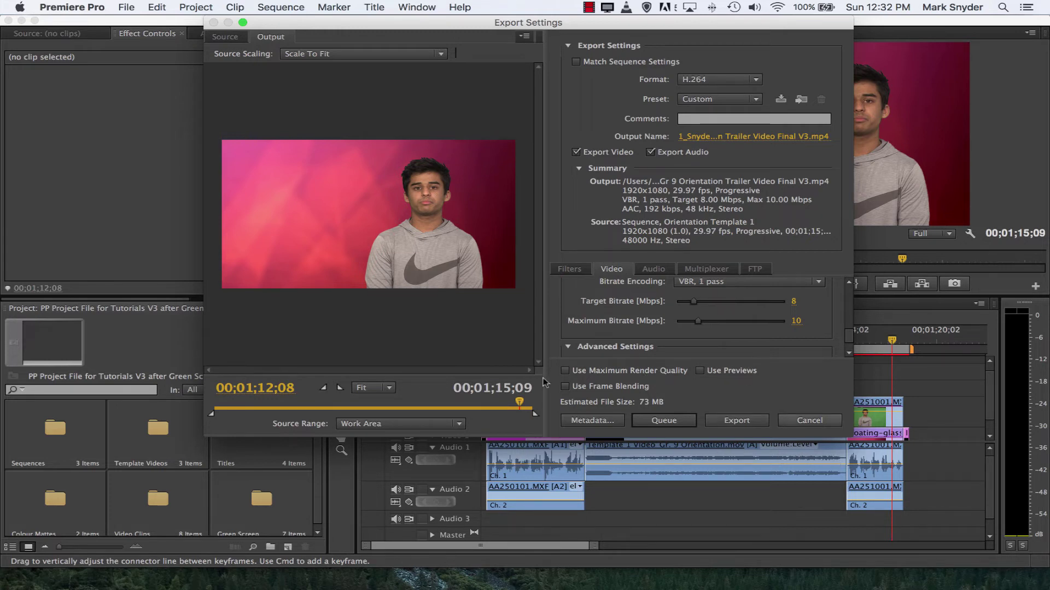
Enable Use Maximum Render Quality and export the sequence, keeping the encoding progress window in view
click(565, 373)
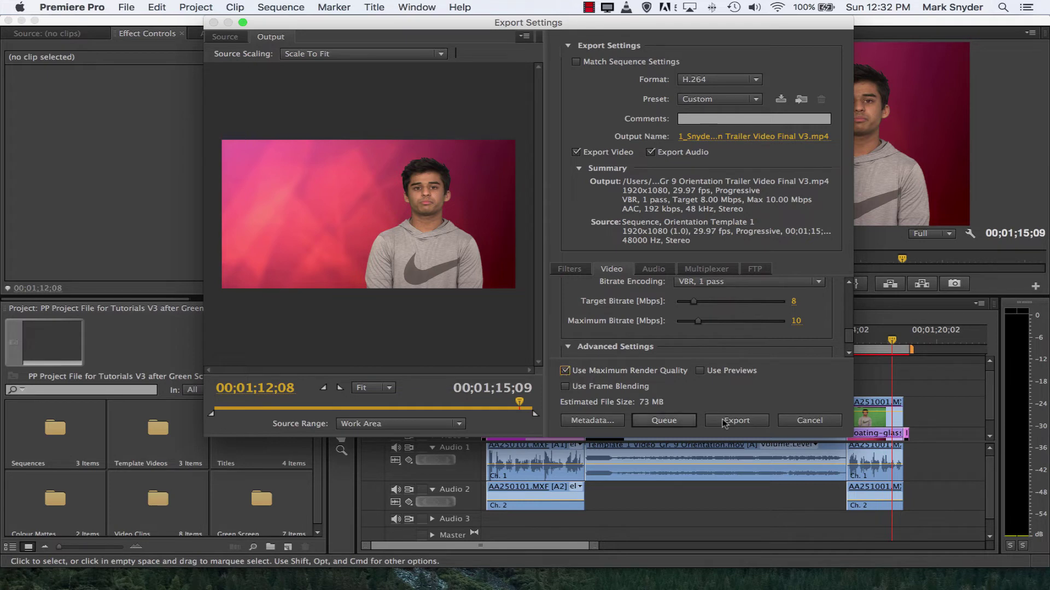
click(736, 421)
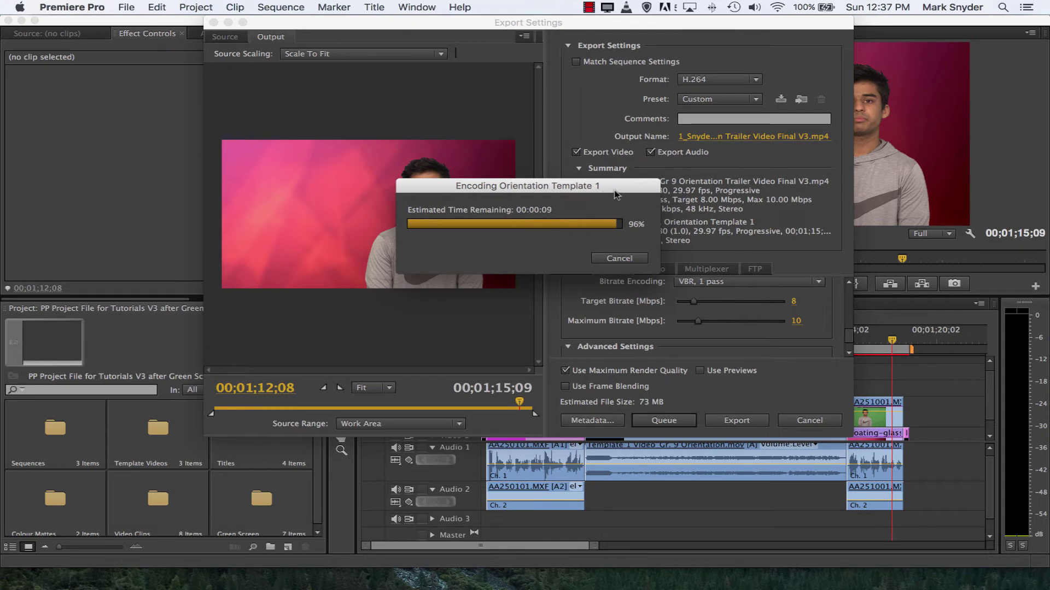
drag(620, 188, 452, 181)
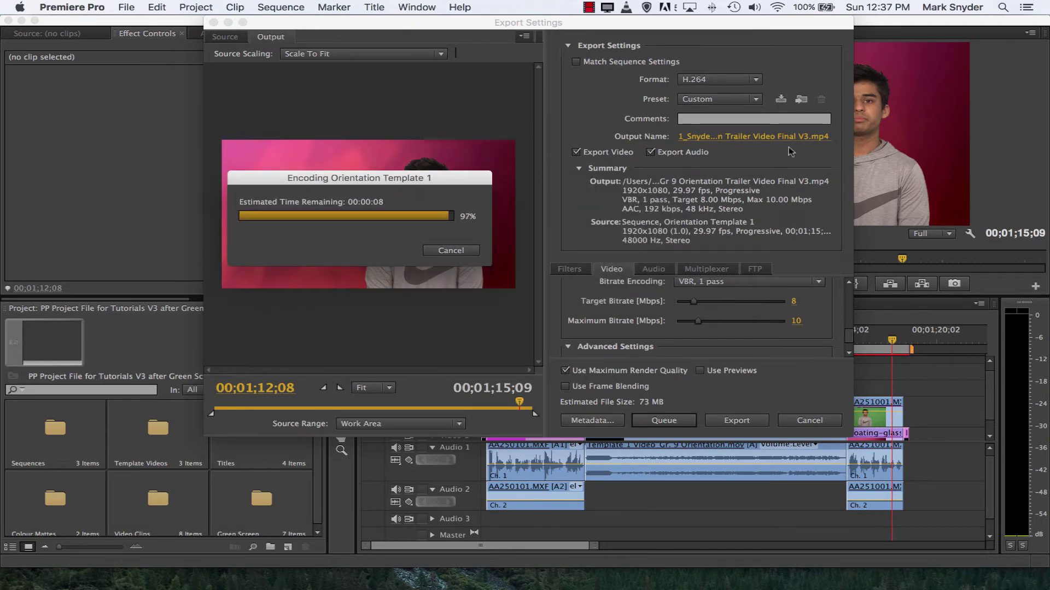
drag(453, 180, 619, 195)
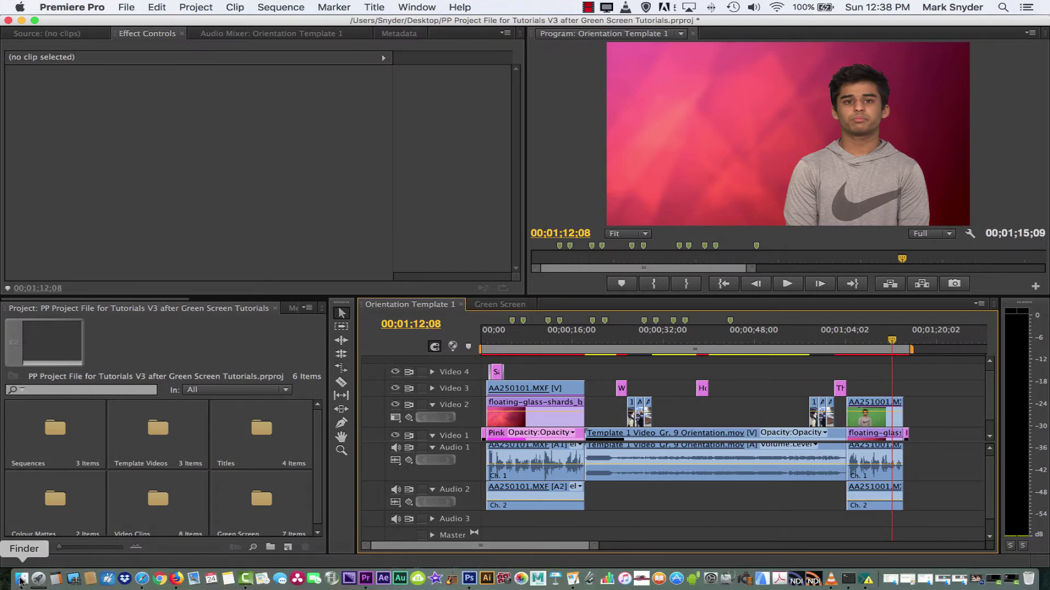
Switch to Finder, locate the exported Orientation Trailer Video Final V3 MP4 among the Desktop movies, and open it
click(21, 579)
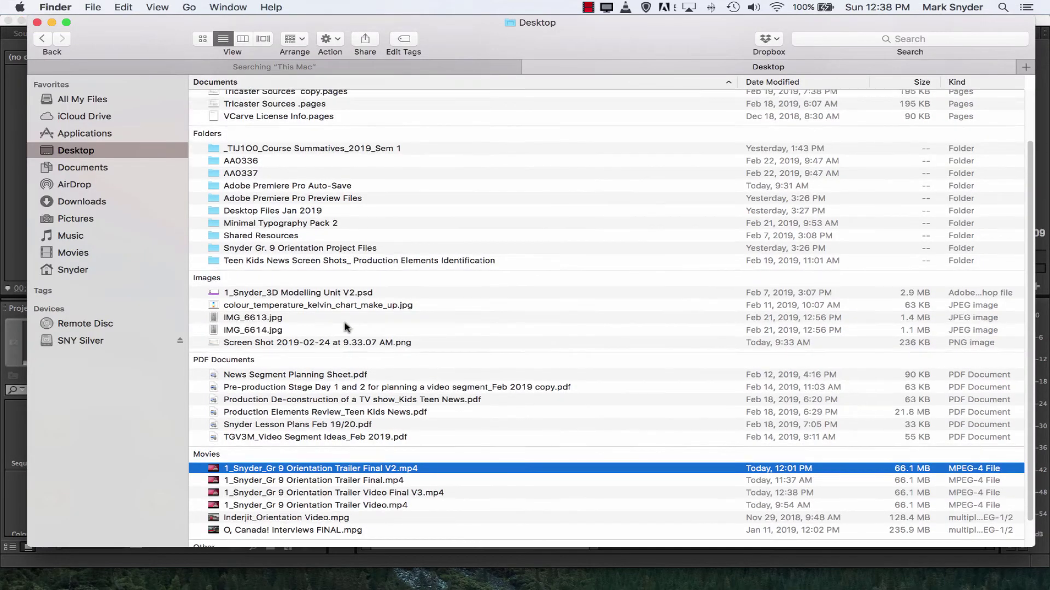
scroll(348, 327, up, 5)
scroll(346, 316, down, 2)
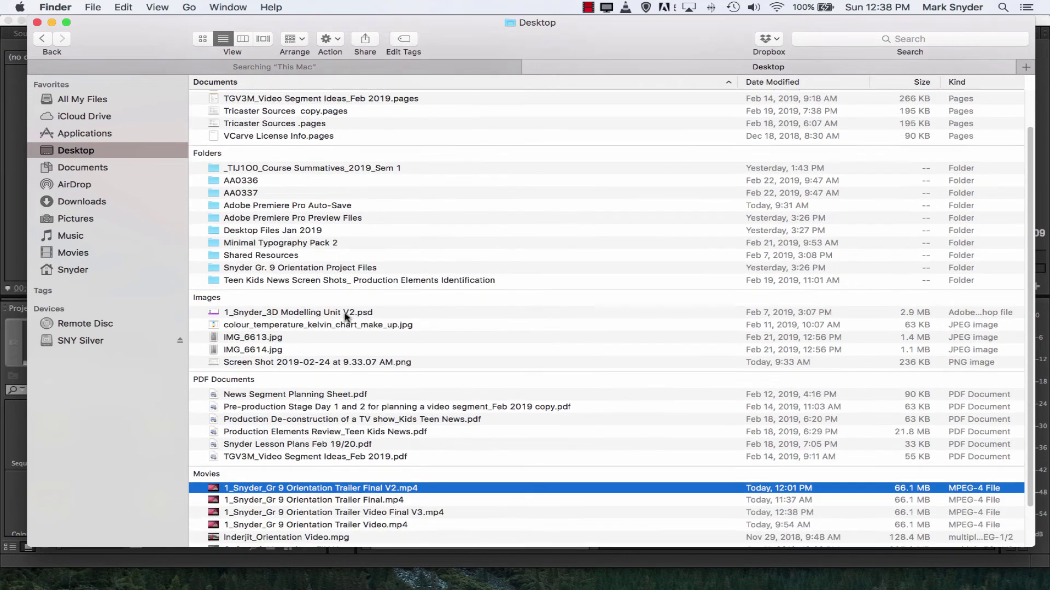
scroll(420, 489, down, 2)
double_click(423, 504)
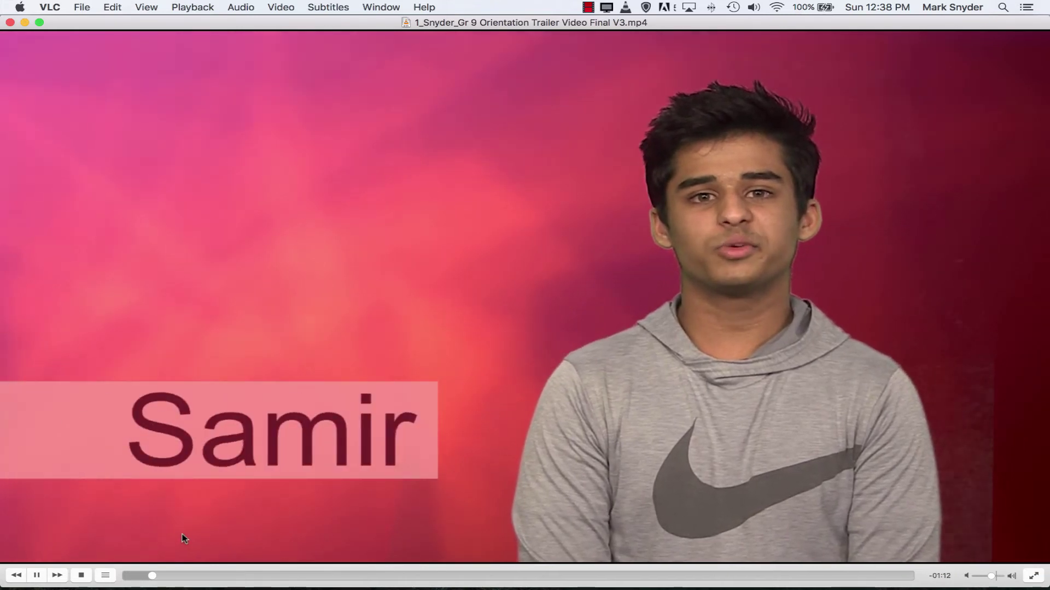
Review the exported trailer's playback, pausing and resuming it, and leave it paused
click(36, 577)
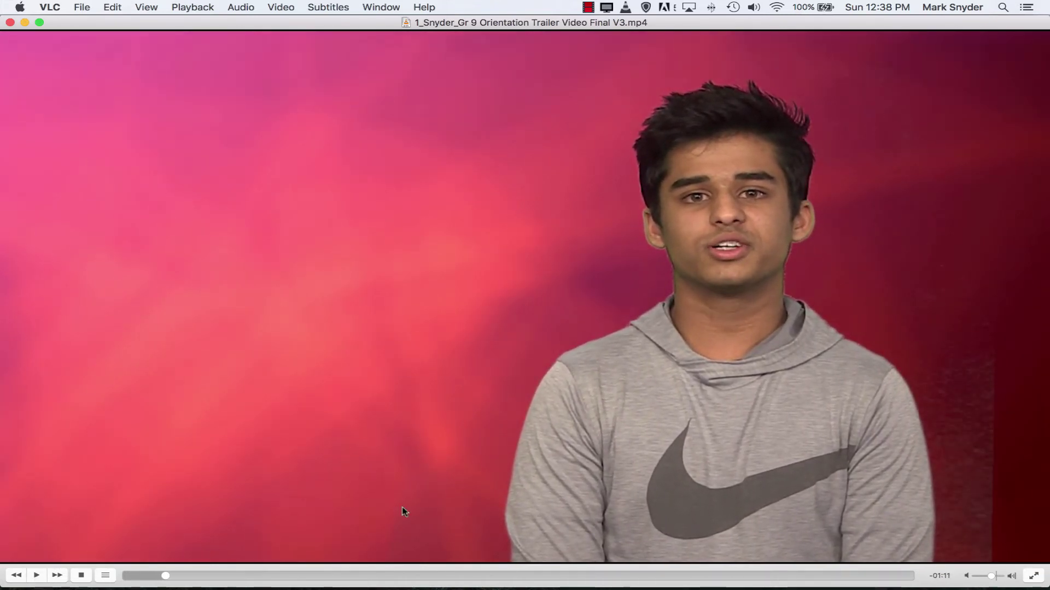
click(37, 576)
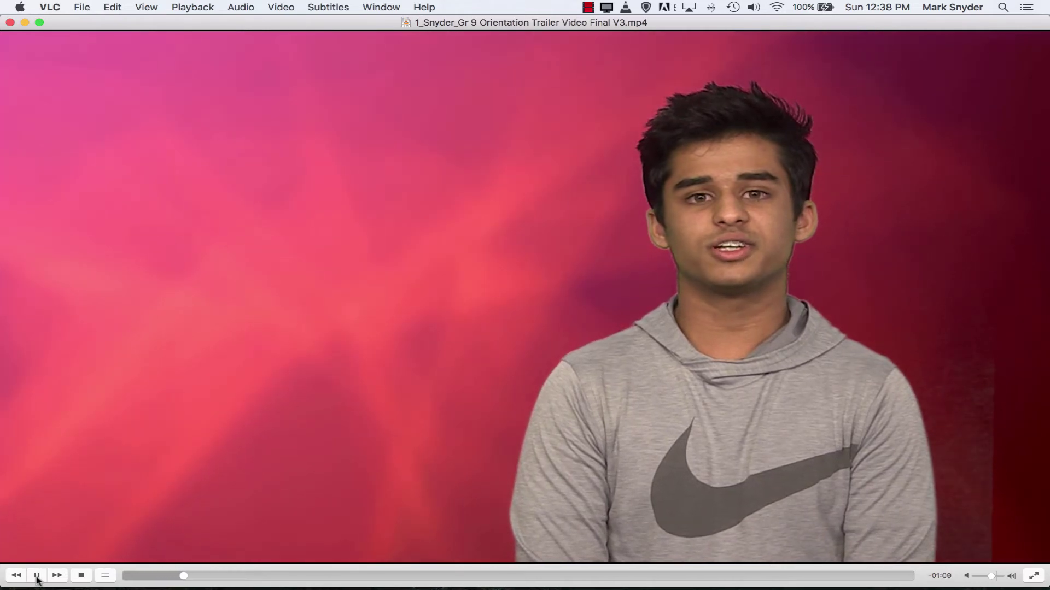
click(38, 577)
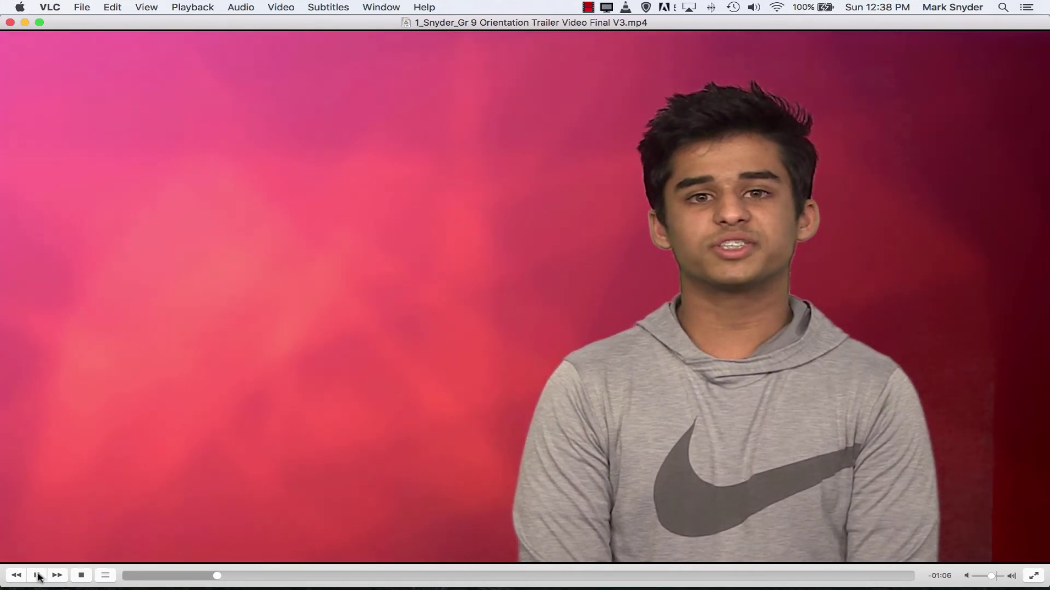
click(37, 576)
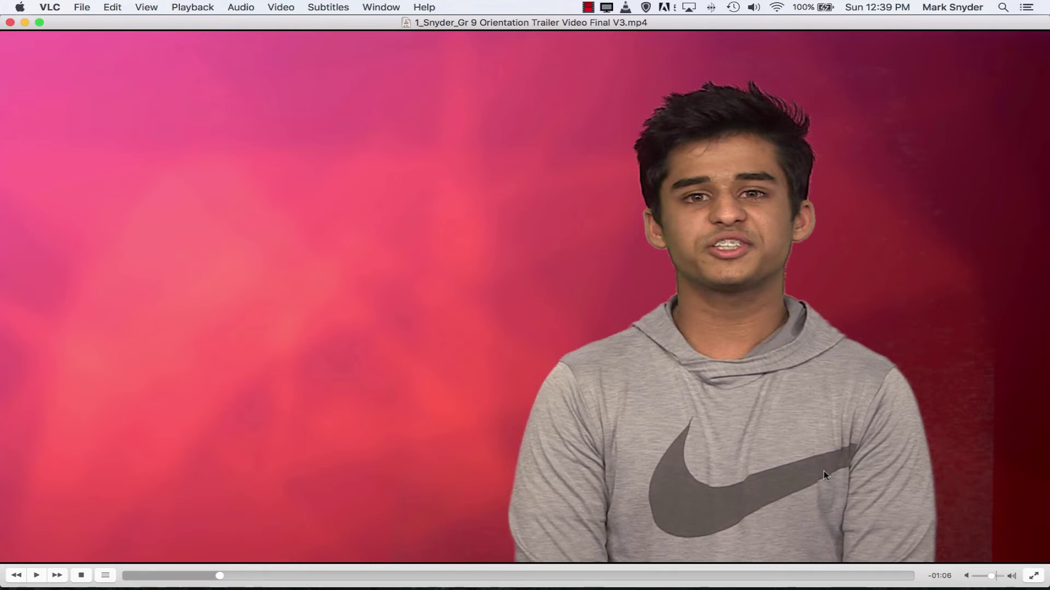
Close the exported video, minimise the Desktop folder window and return to Premiere Pro
click(10, 22)
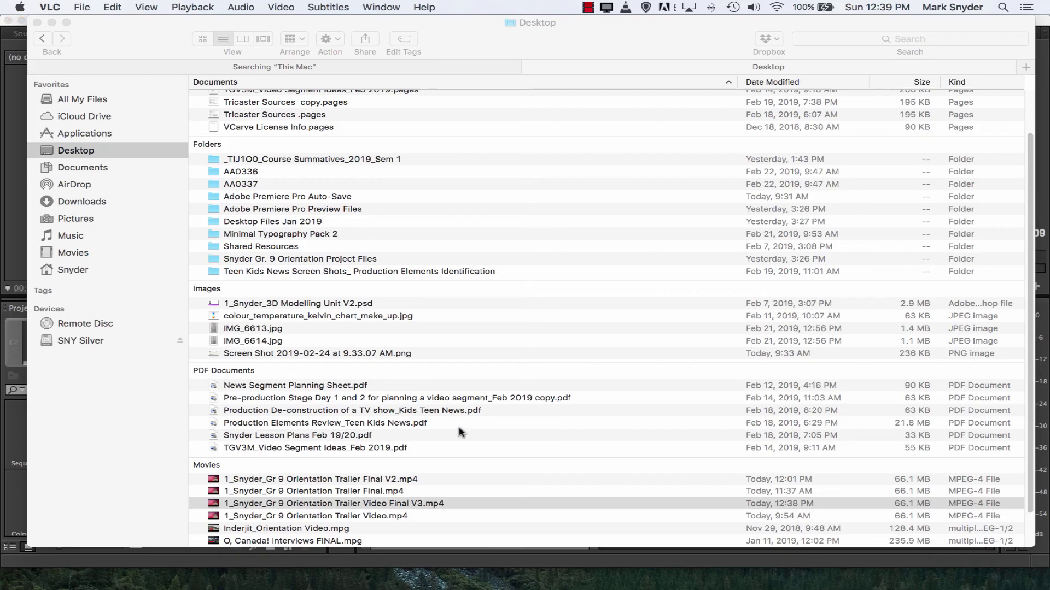
click(52, 22)
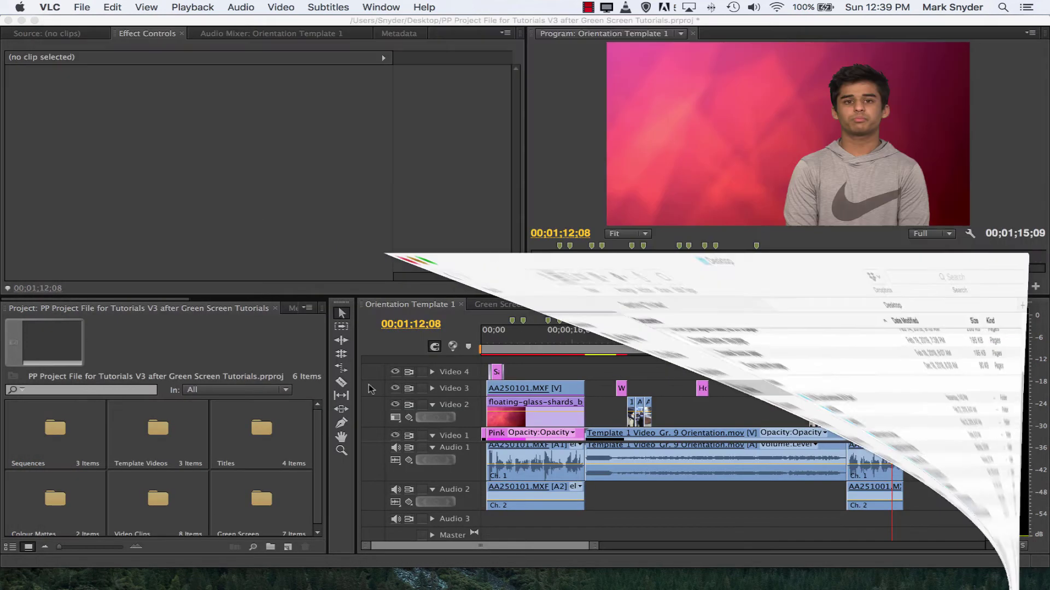
click(729, 503)
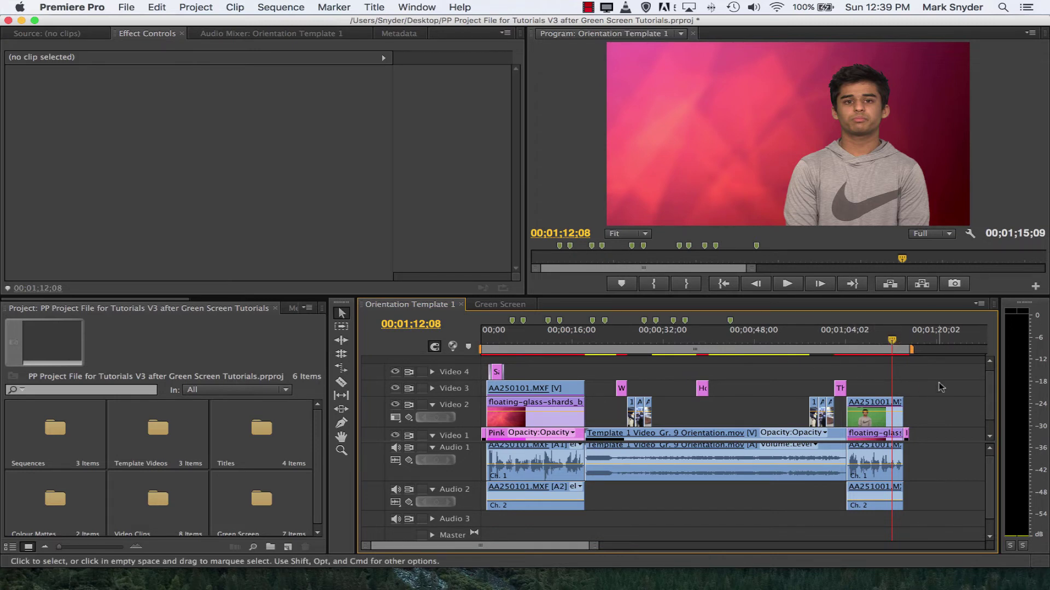
Move the Orientation Template 1 sequence's playhead to 00;00;10;23 within the opening green screen clip
scroll(939, 387, down, 1)
scroll(939, 385, up, 1)
click(543, 350)
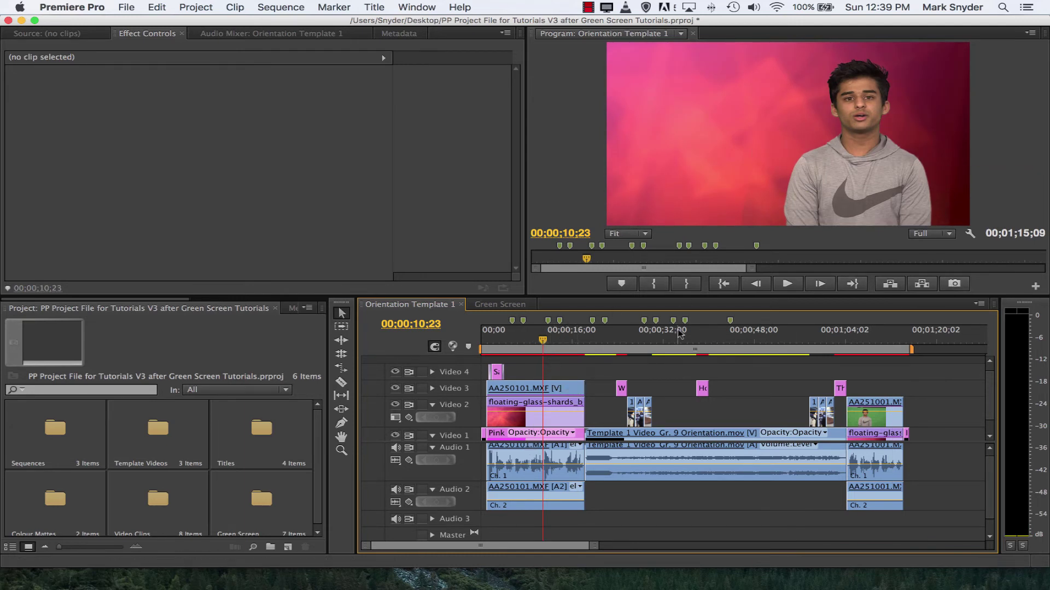
Select the opening AA250101.MXF clip on Video 3 and switch its Ultra Key output to Alpha Channel
click(570, 392)
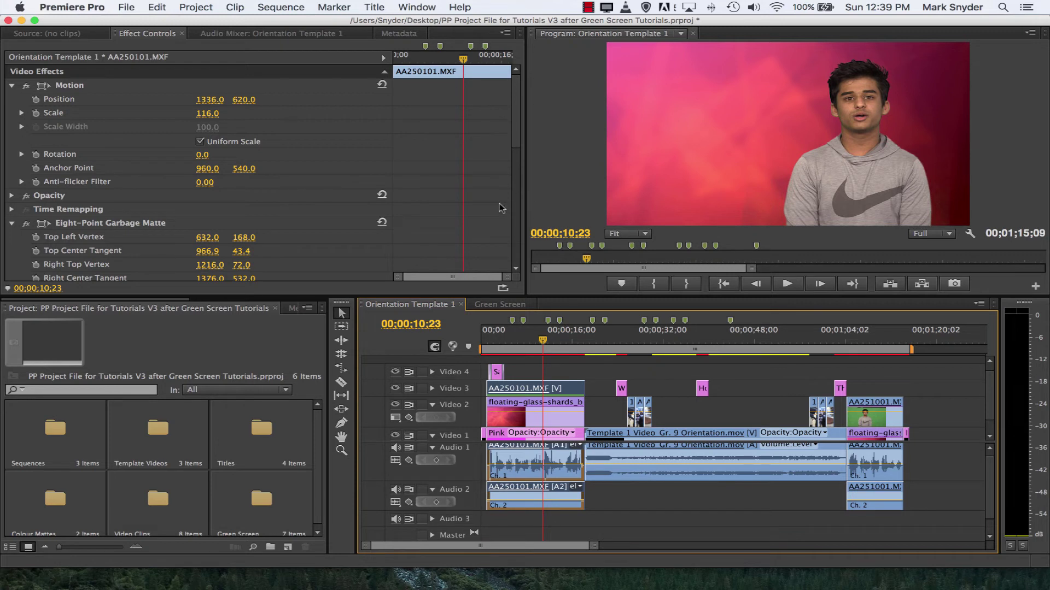
scroll(498, 207, down, 3)
scroll(495, 211, down, 5)
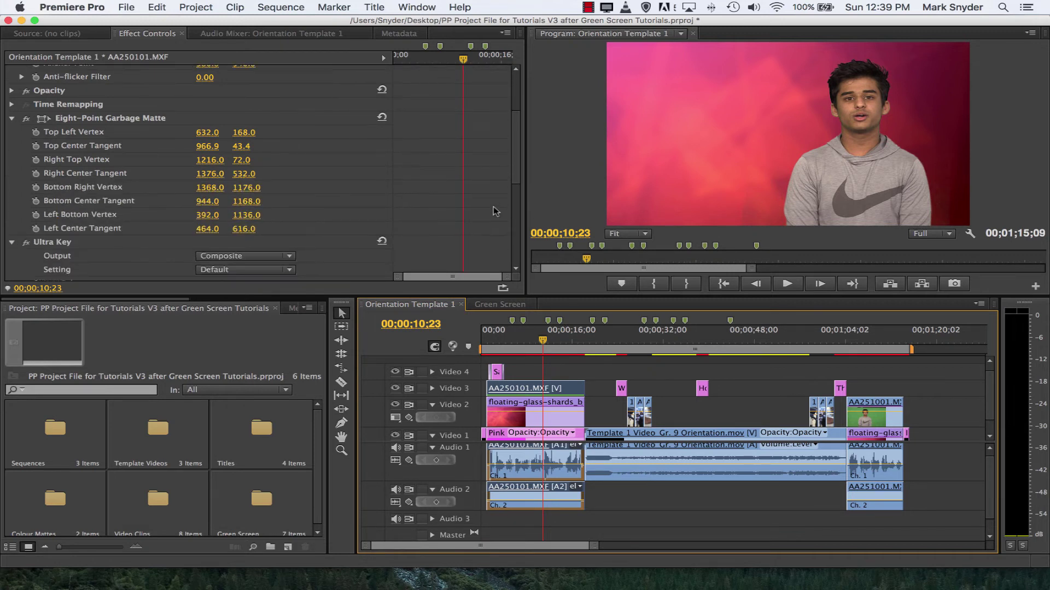
scroll(482, 208, down, 1)
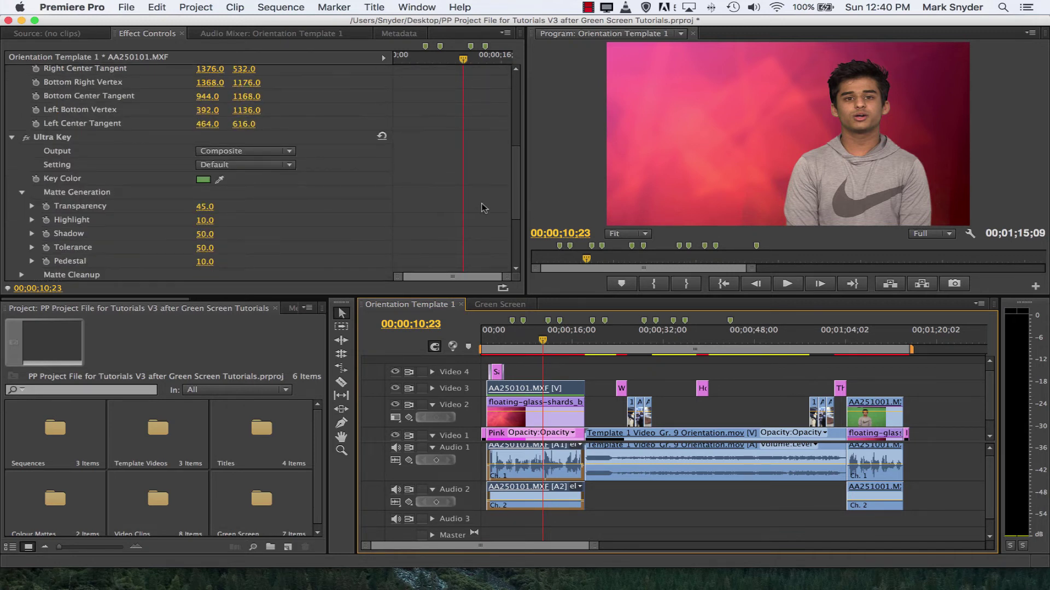
click(290, 151)
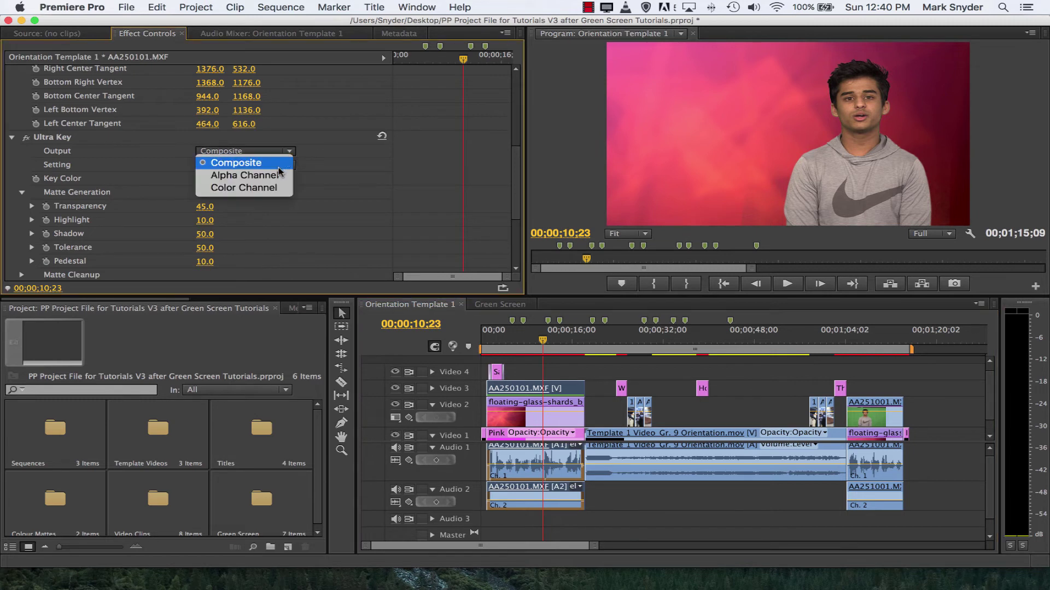
click(279, 176)
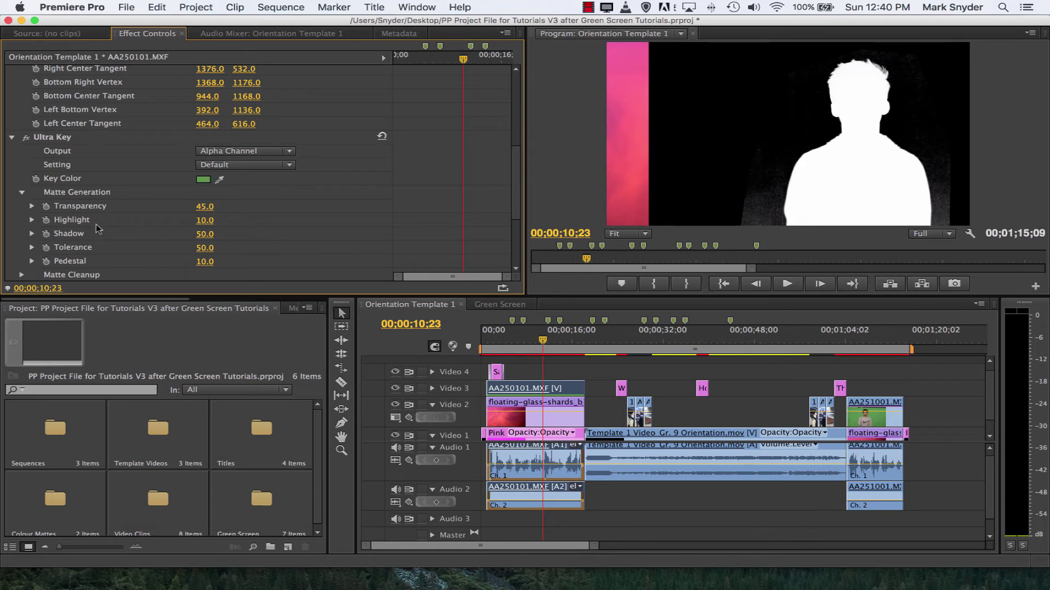
Set the Ultra Key Pedestal to 90 and return the effect's output to Composite
click(210, 262)
text(90)
key(Return)
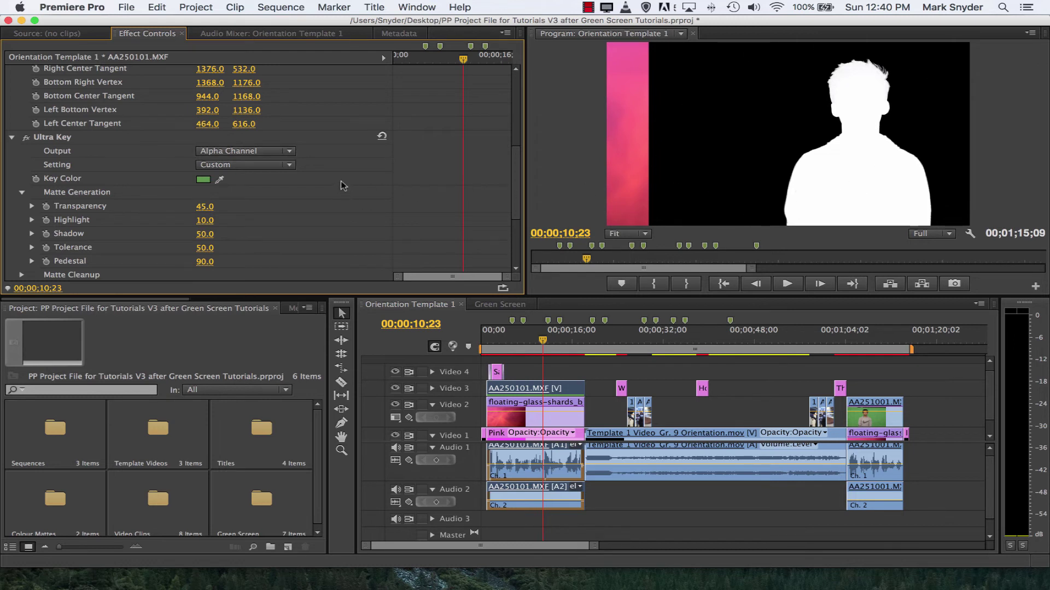
click(289, 151)
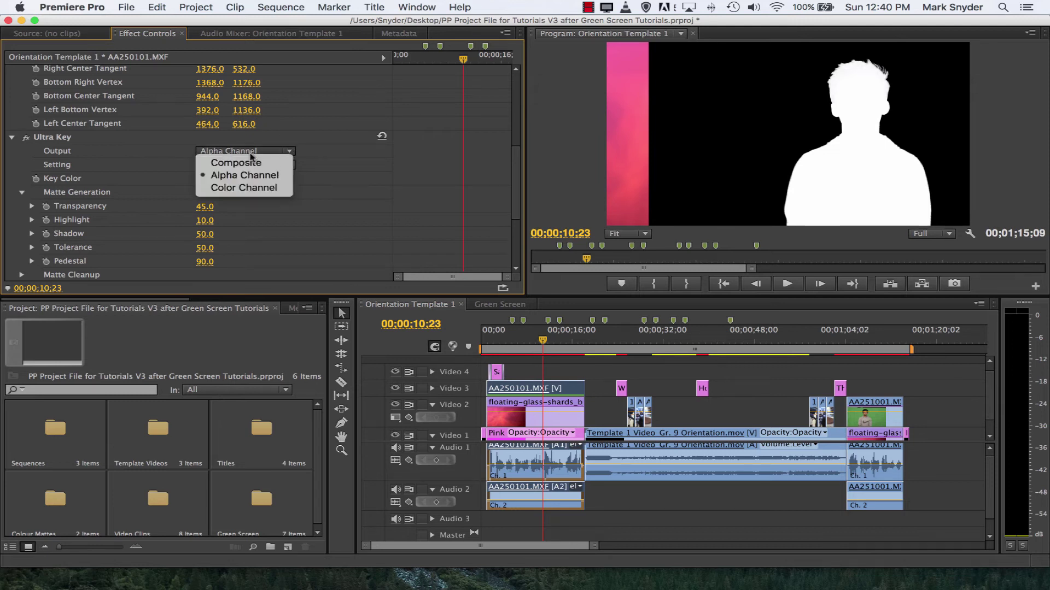
click(252, 160)
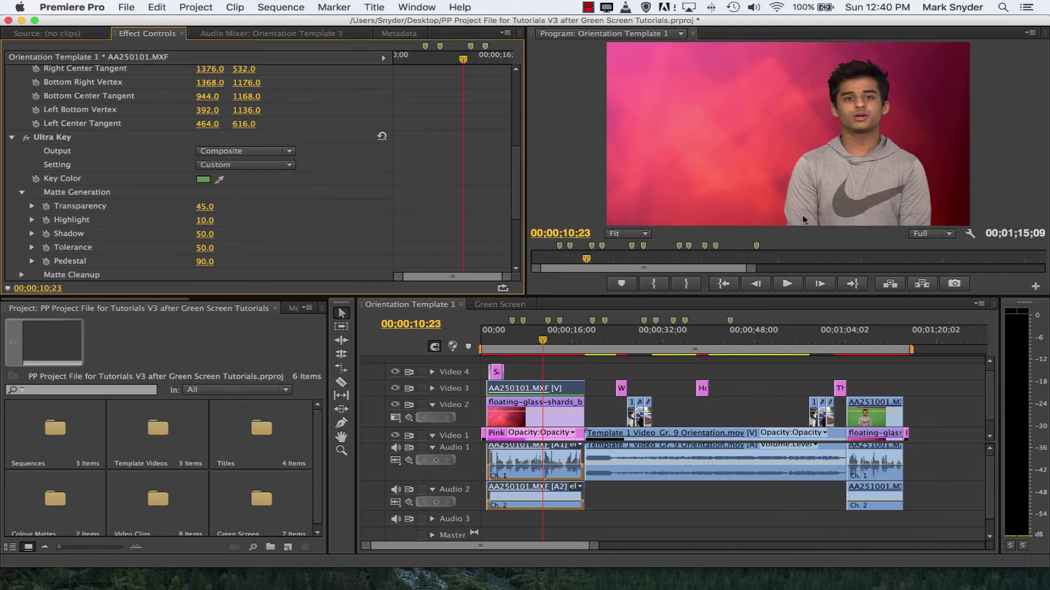
Examine the keyed edges around the speaker's shirt, arms and neck at 150% magnification, then restore the preview to Fit
click(646, 233)
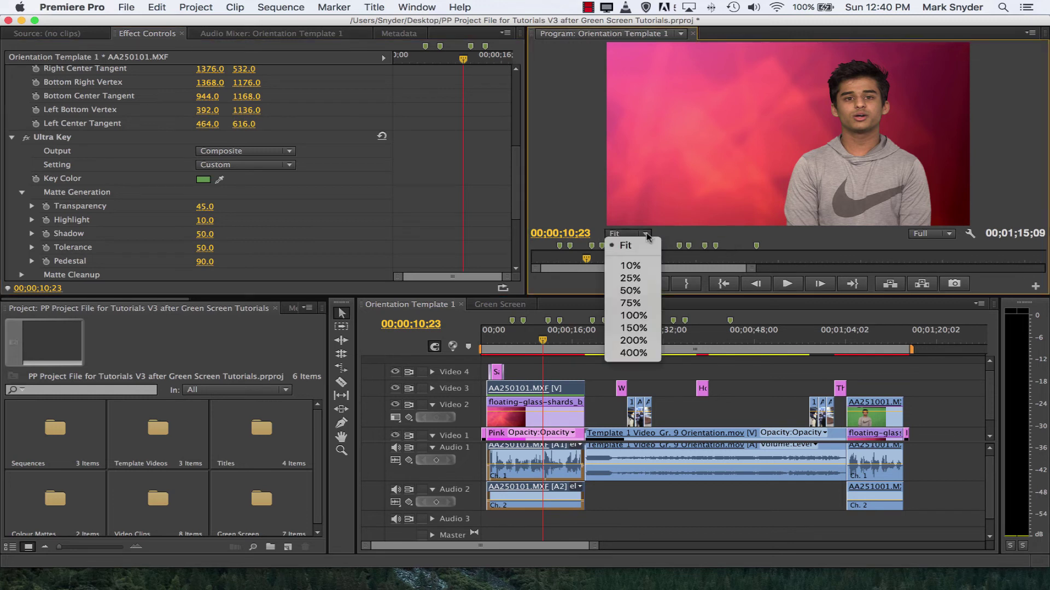
click(633, 328)
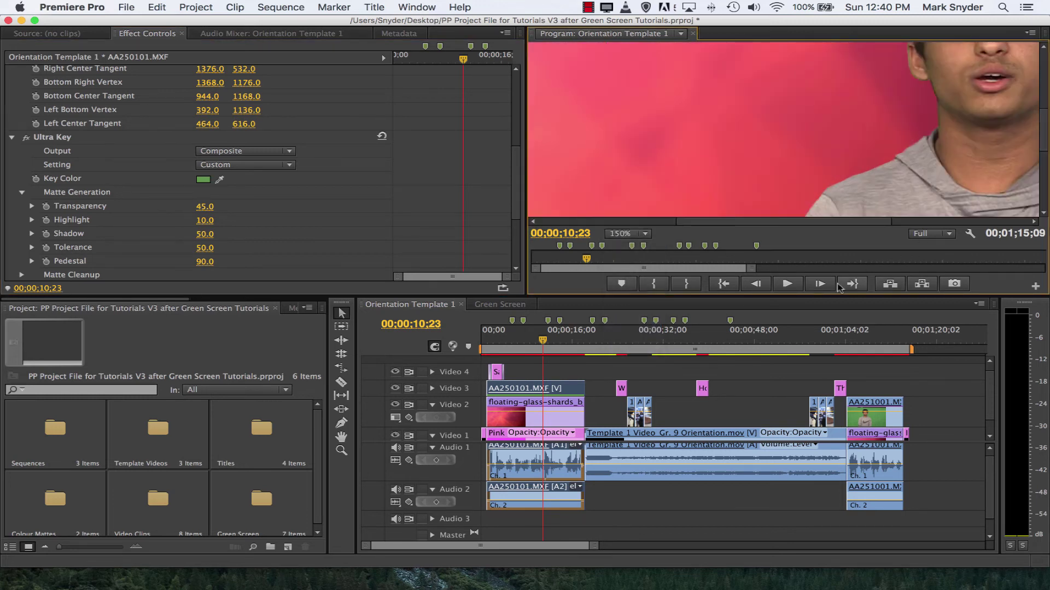
drag(702, 267, 845, 290)
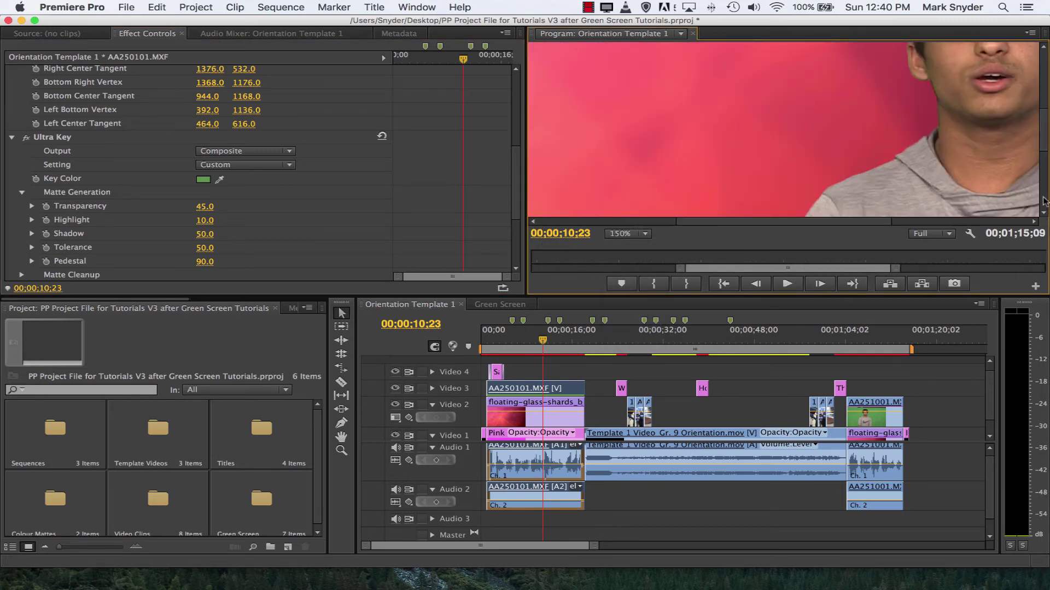
scroll(1032, 189, down, 3)
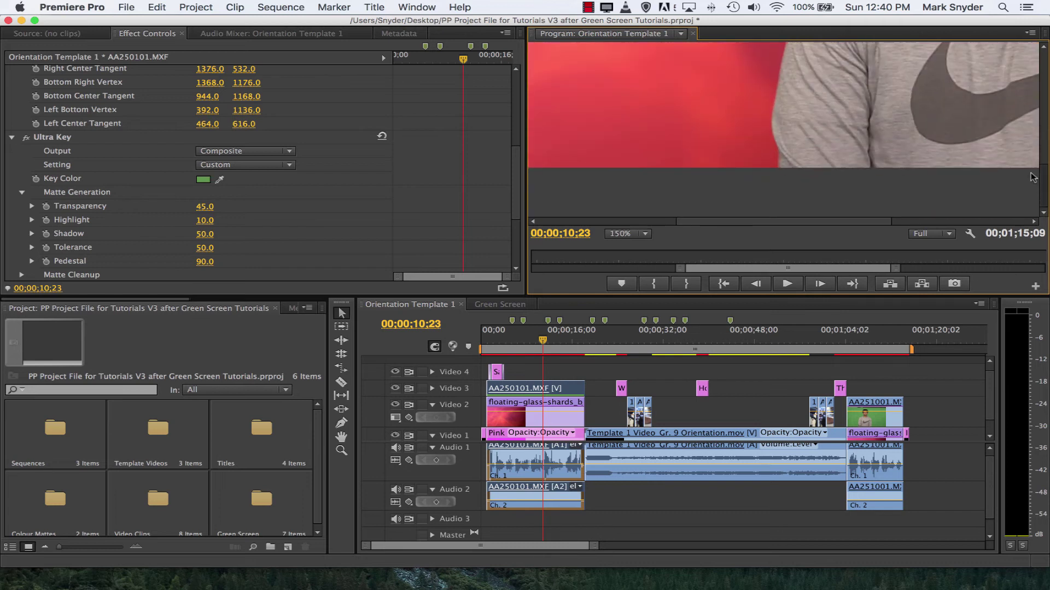
scroll(1032, 176, up, 2)
drag(840, 222, 904, 234)
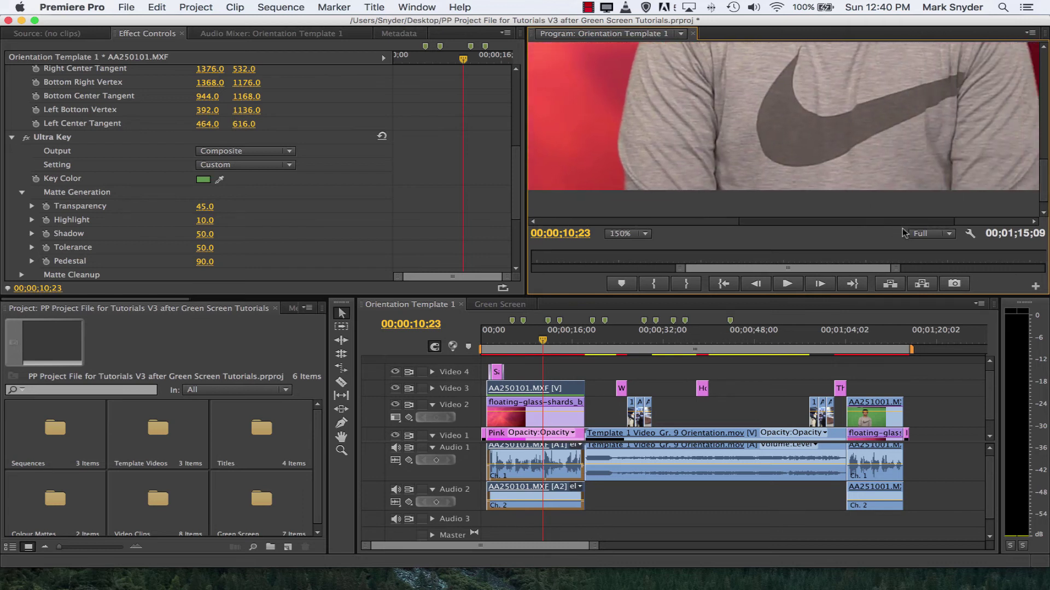
scroll(914, 170, right, 3)
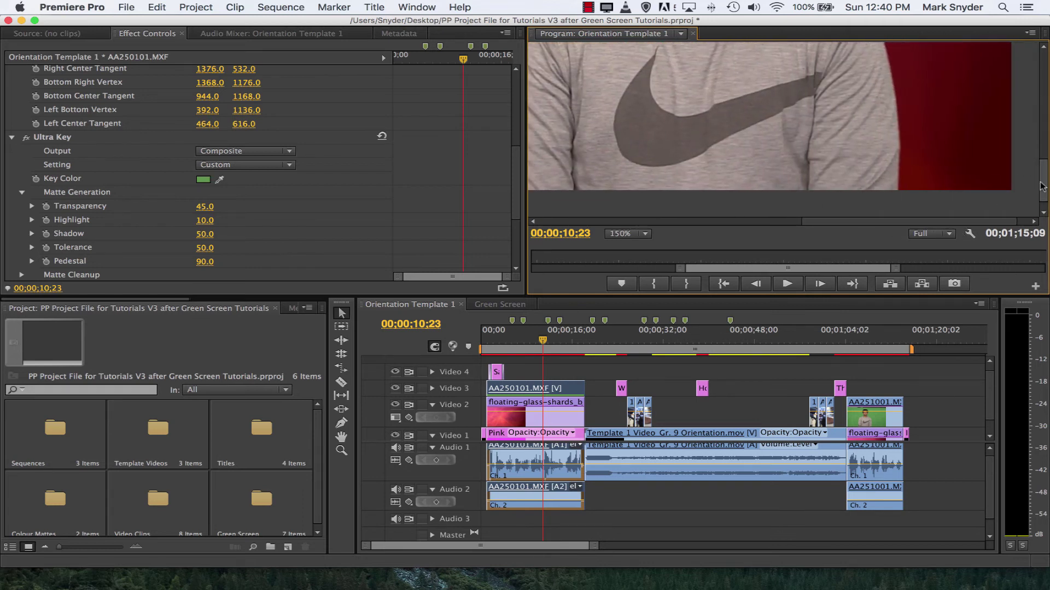
drag(1041, 186, 1043, 156)
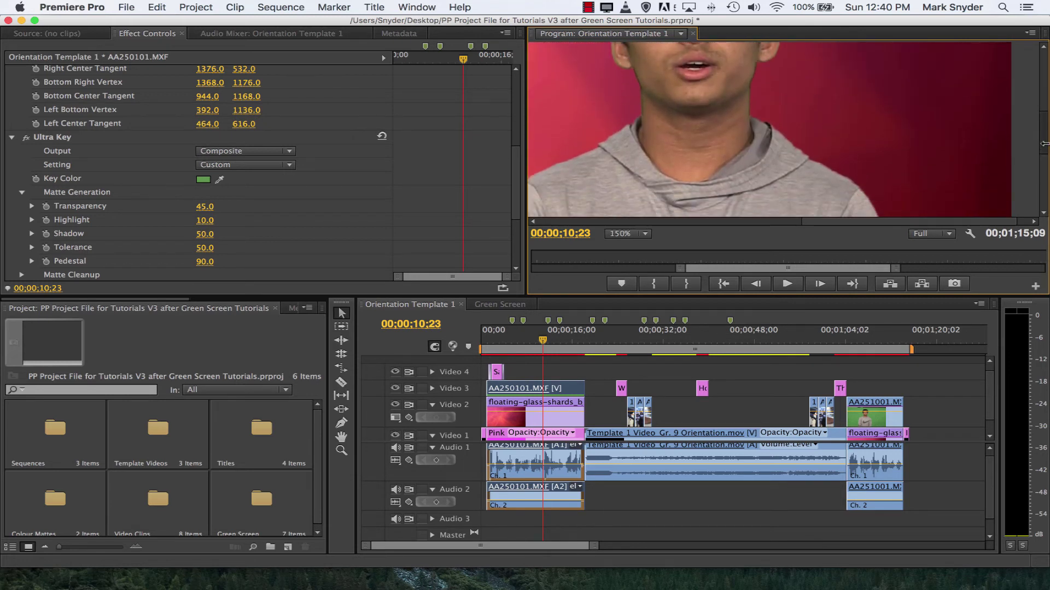
drag(874, 221, 805, 222)
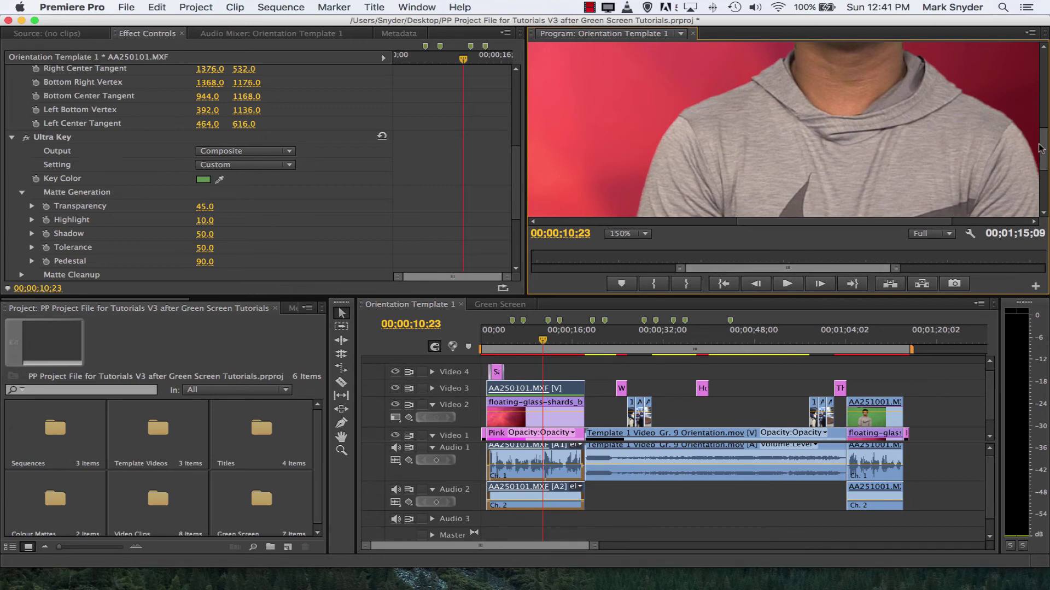
drag(1044, 154, 1029, 194)
click(626, 234)
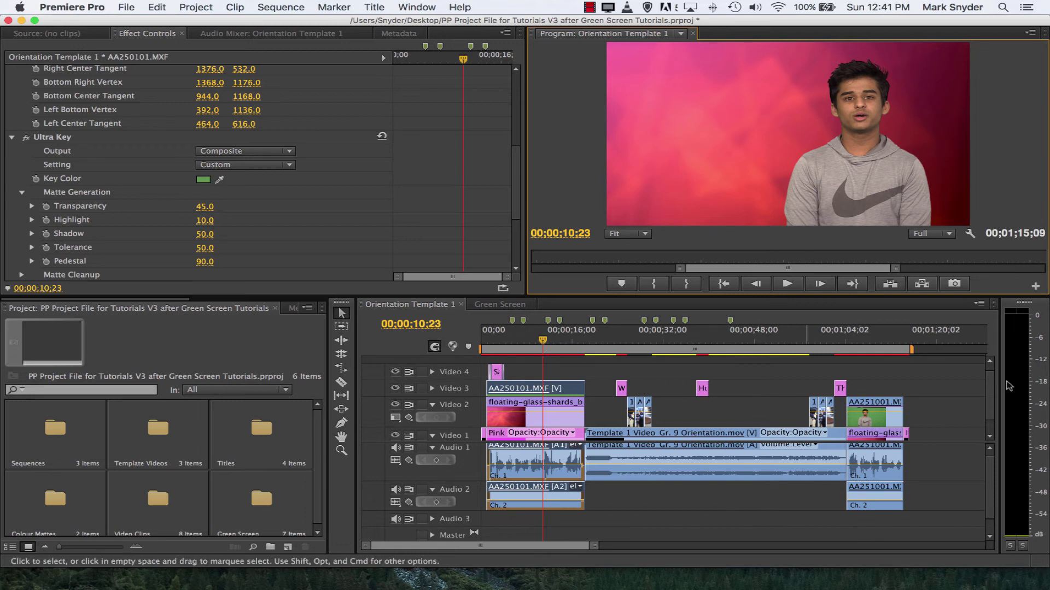
Return the playhead to the sequence start and adjust the work area's end to just past the last clip
click(946, 393)
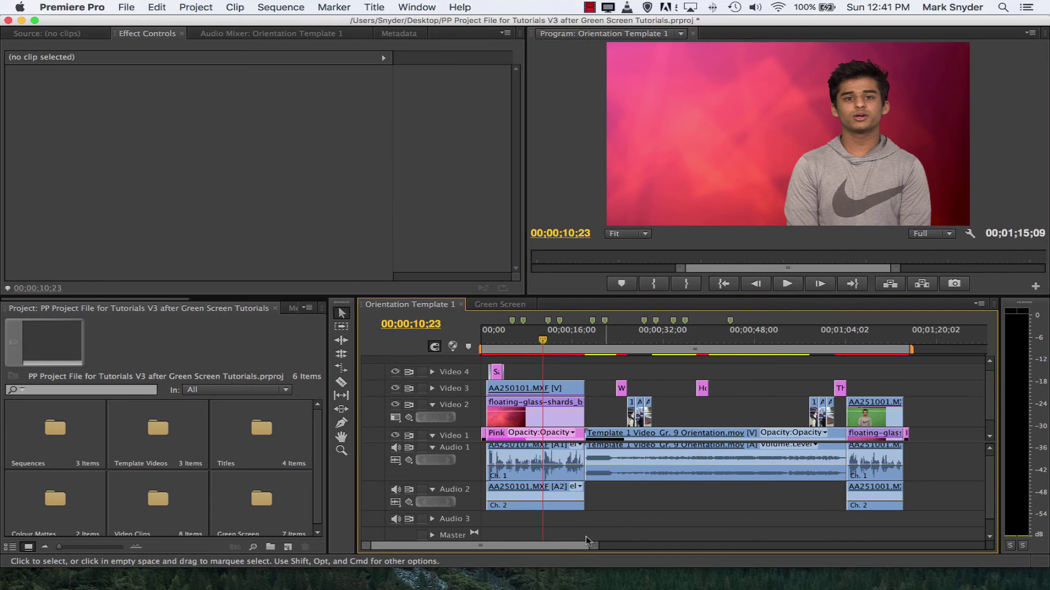
mouse_move(544, 546)
mouse_down()
mouse_move(668, 565)
mouse_move(533, 559)
mouse_up()
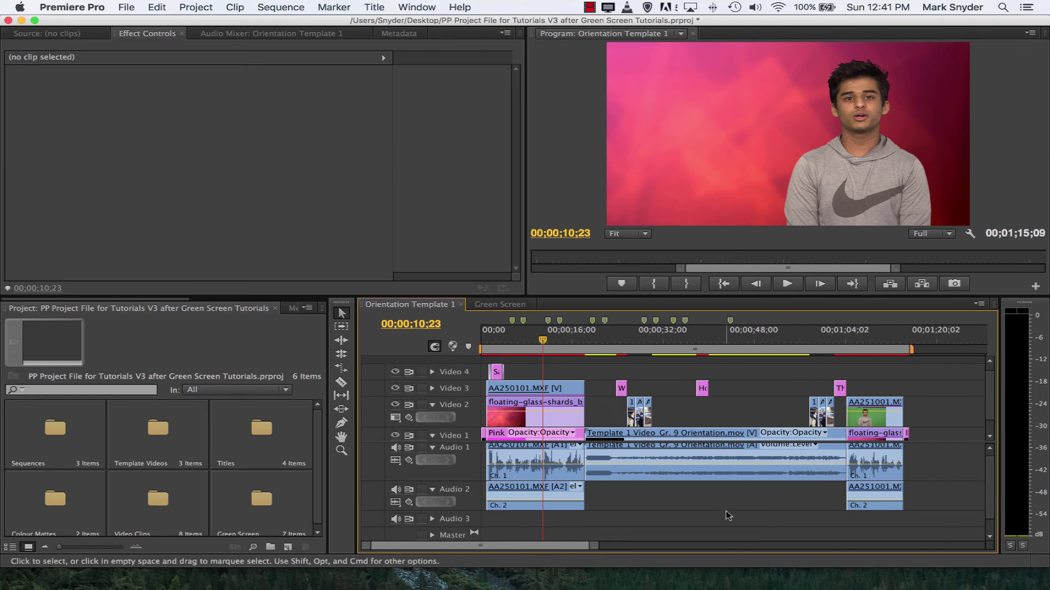
click(914, 352)
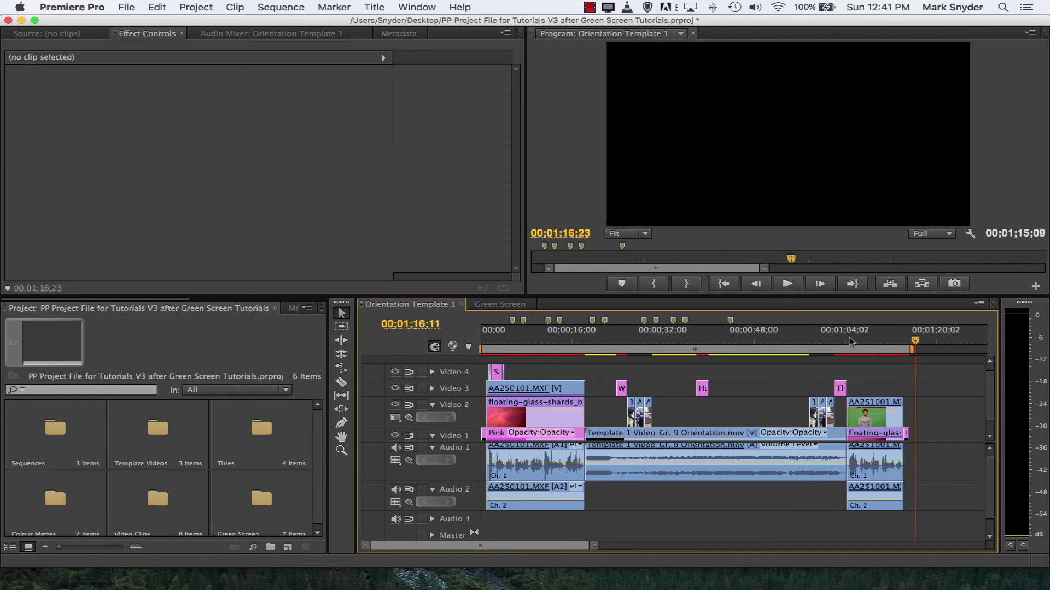
drag(740, 350, 863, 351)
click(915, 351)
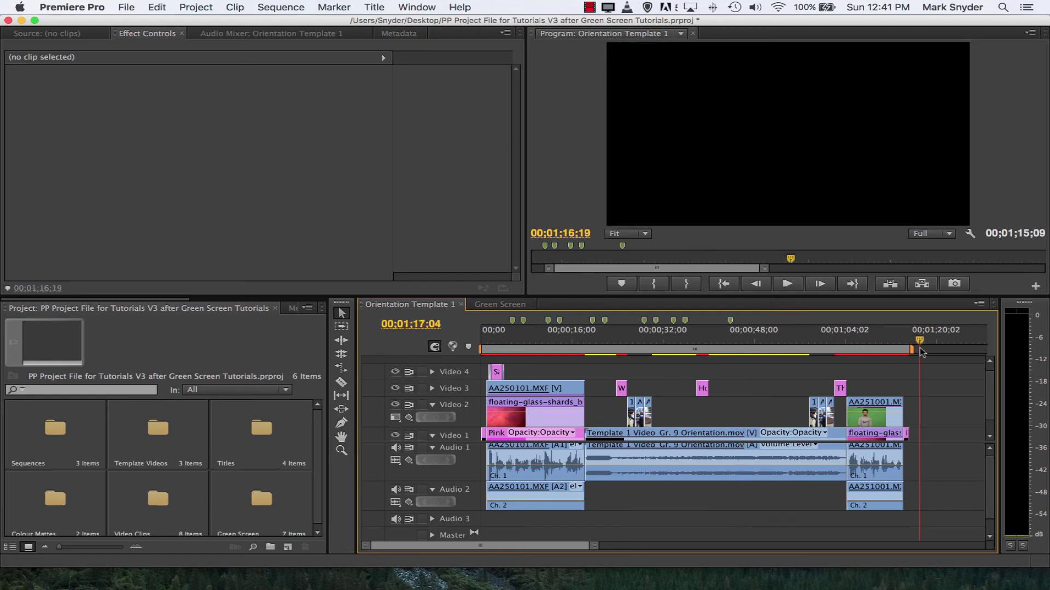
key(Home)
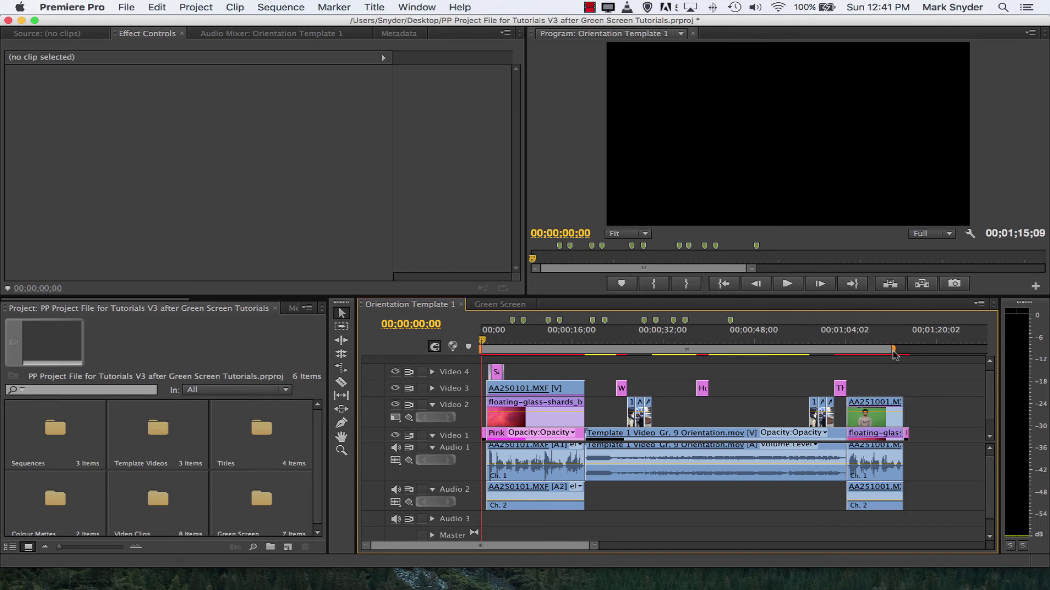
drag(915, 355, 911, 354)
Play back the opening green screen clip and pause it at 00;00;14;06
key(space)
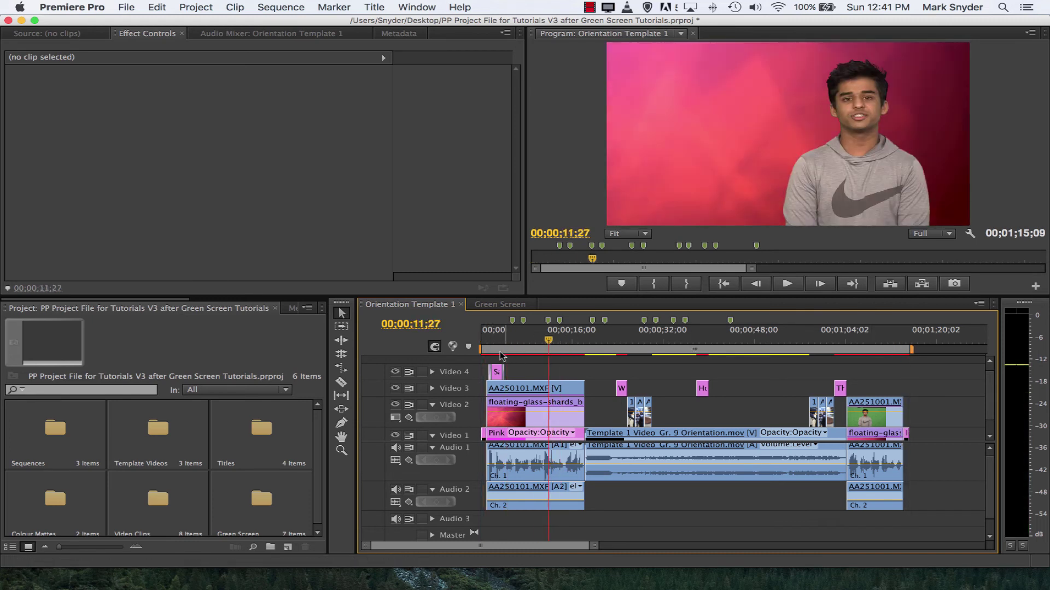
key(space)
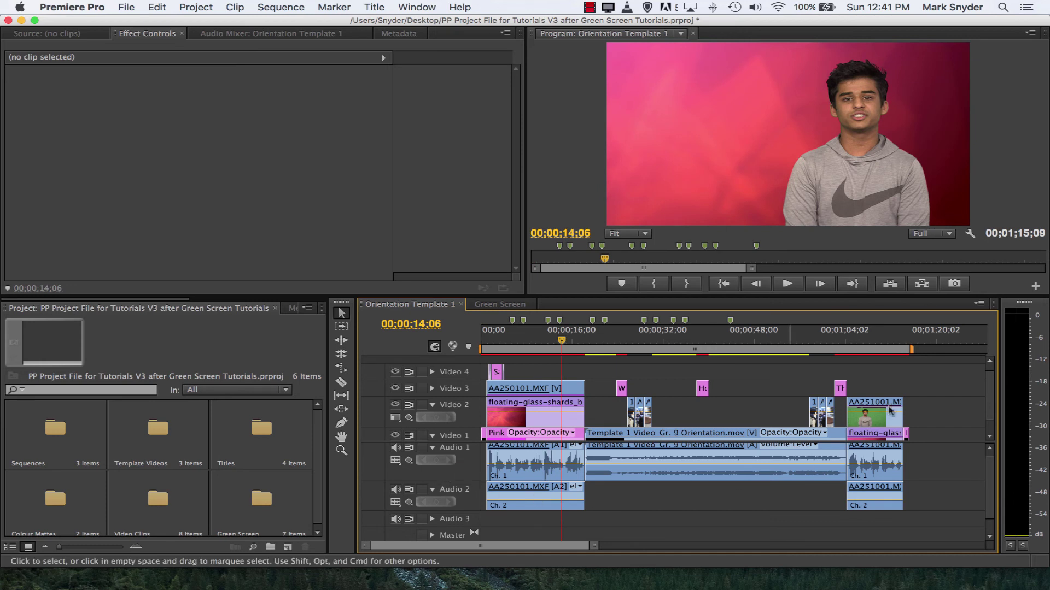
mouse_move(861, 353)
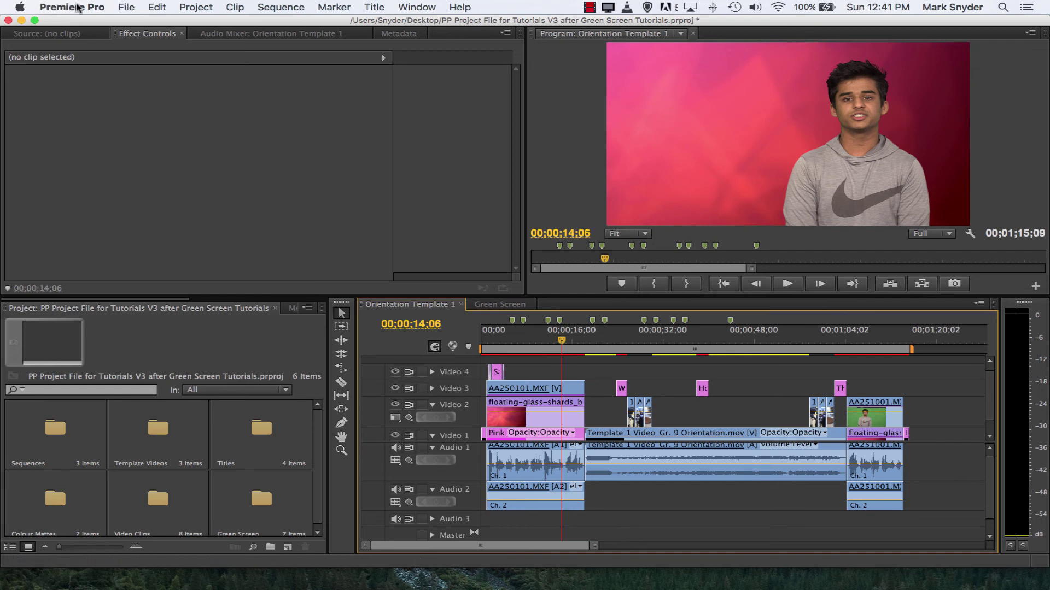
Open the media export settings for the Orientation Template 1 sequence and bring the target and maximum bitrate settings into view
click(128, 10)
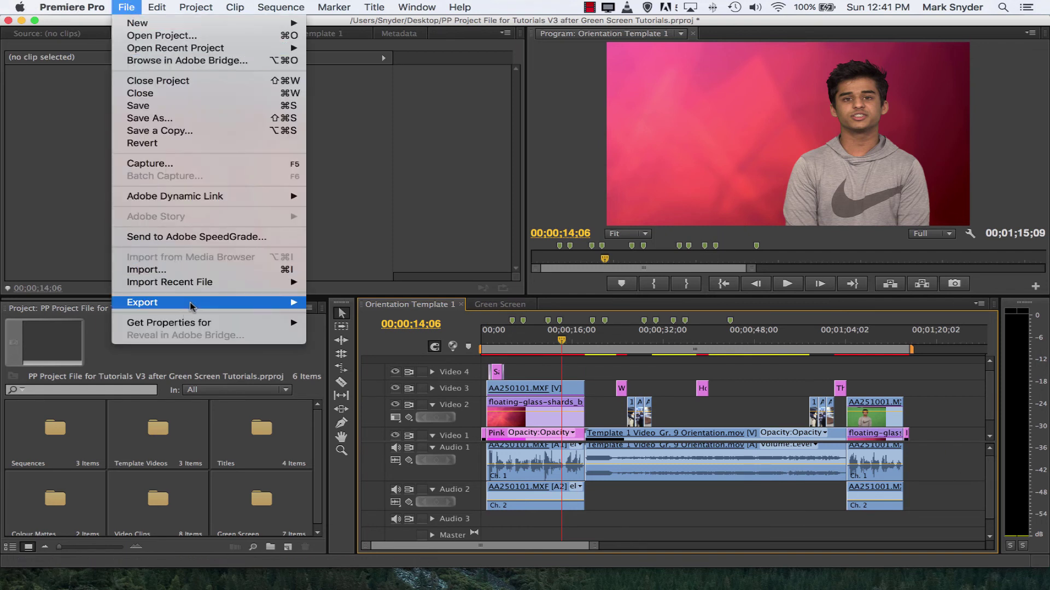
mouse_move(143, 303)
click(376, 306)
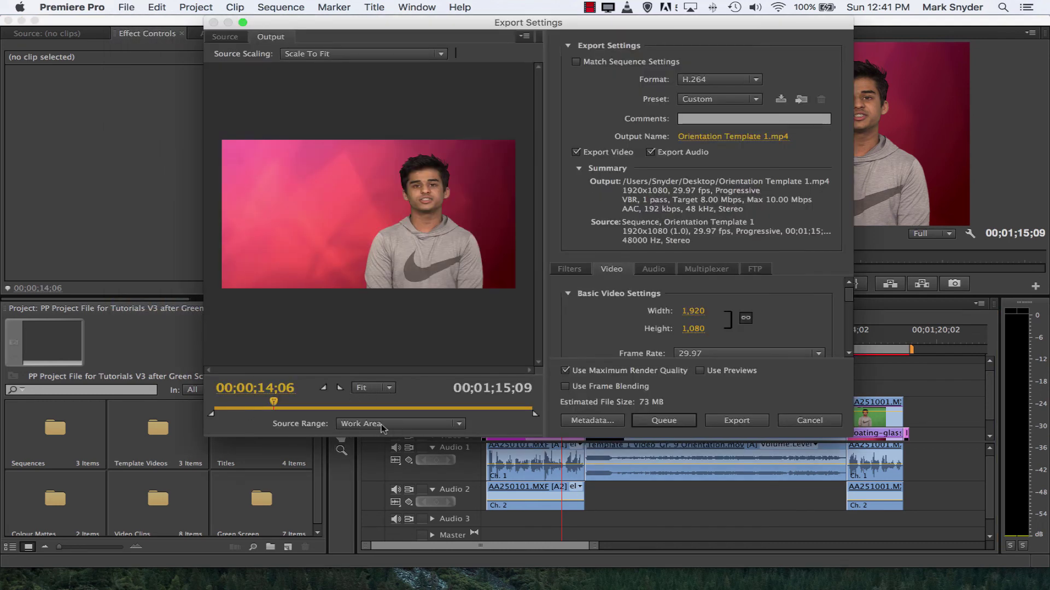
drag(699, 26, 699, 70)
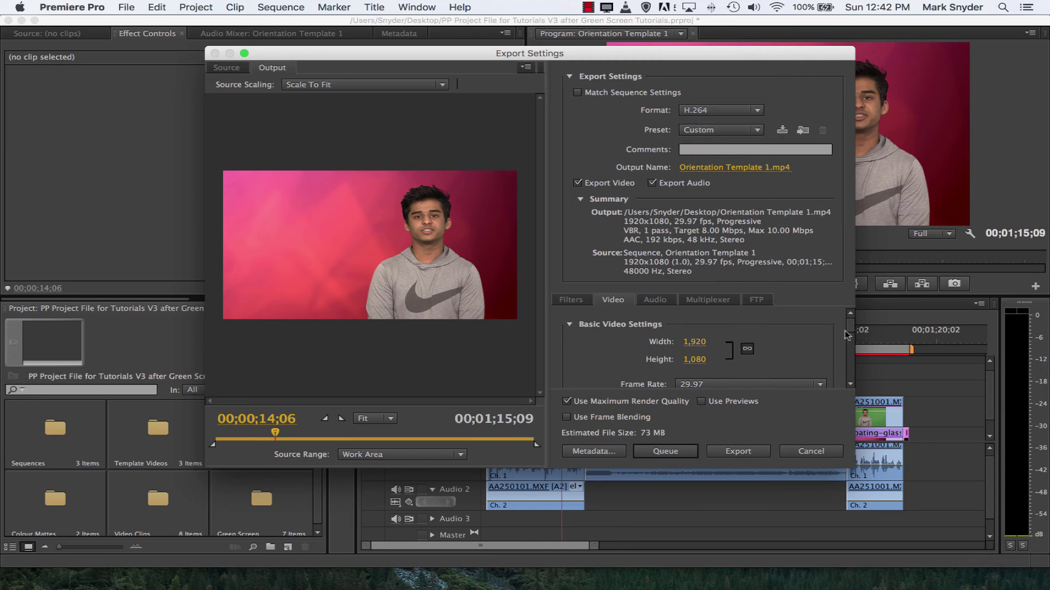
drag(851, 326, 851, 373)
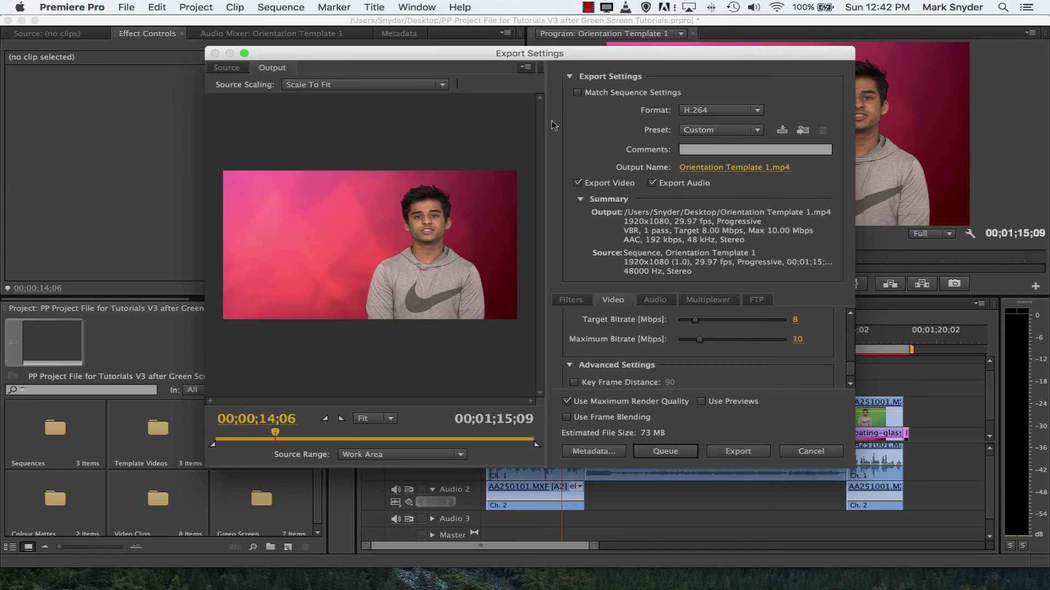
Save the export output under the existing Gr 9 Orientation Trailer Video Final V3 MP4's name on the Desktop
click(742, 169)
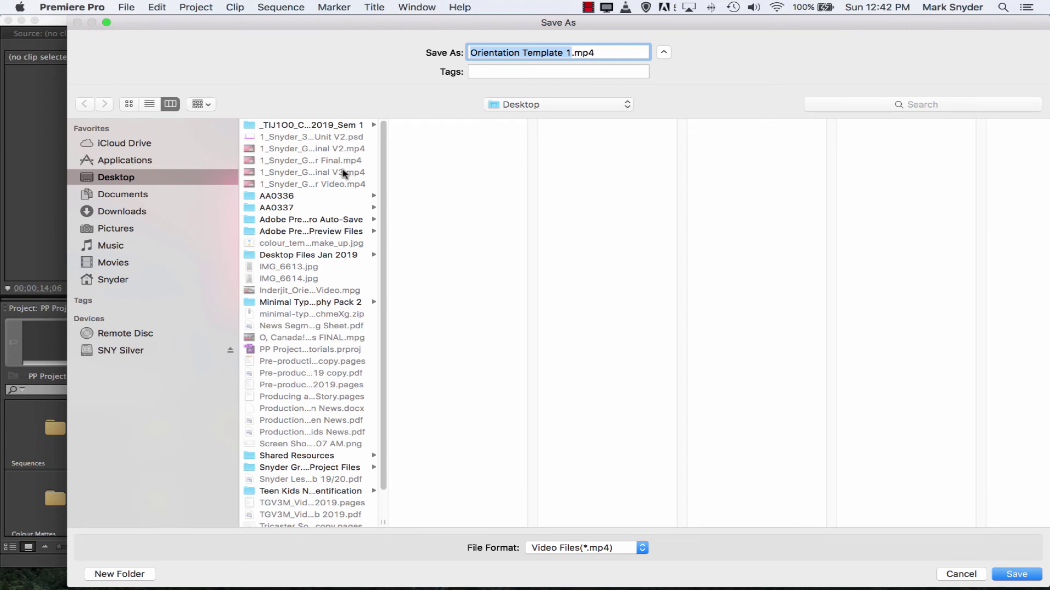
click(318, 172)
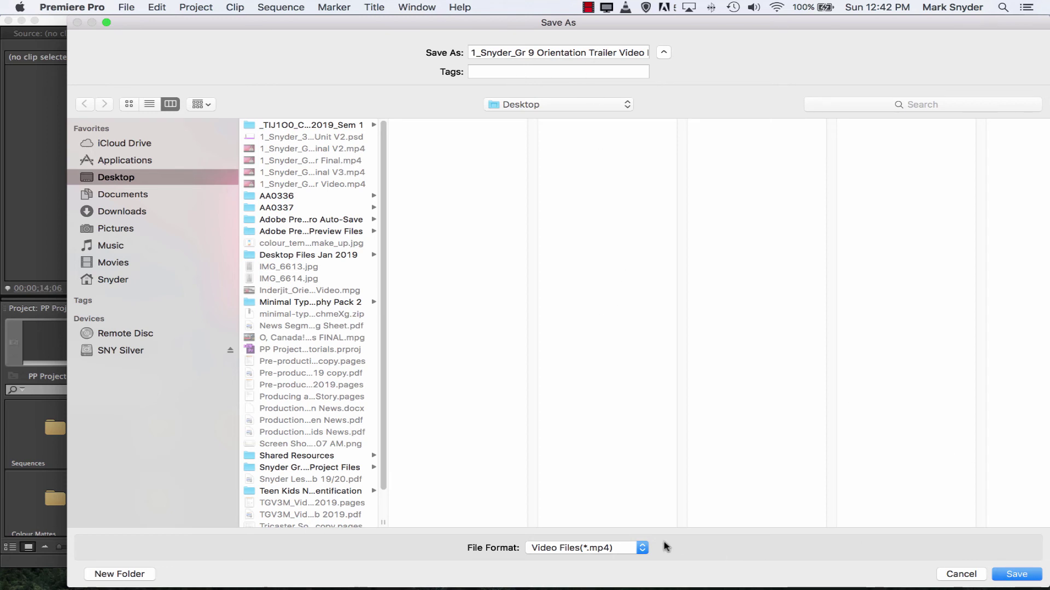
click(1017, 574)
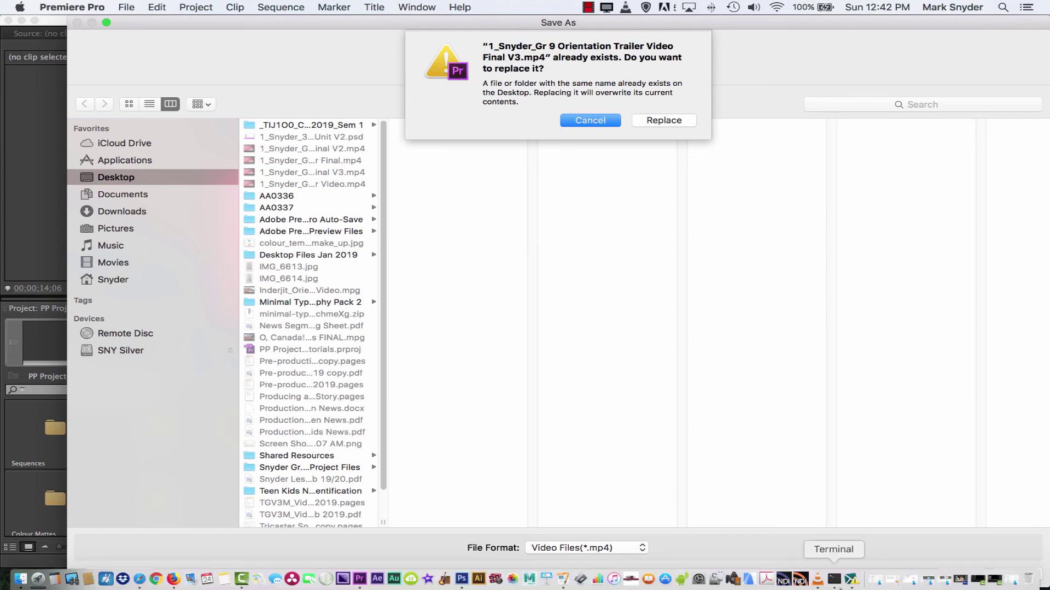
Quit VLC and confirm replacing the existing Orientation Trailer Video Final V3 MP4
right_click(817, 581)
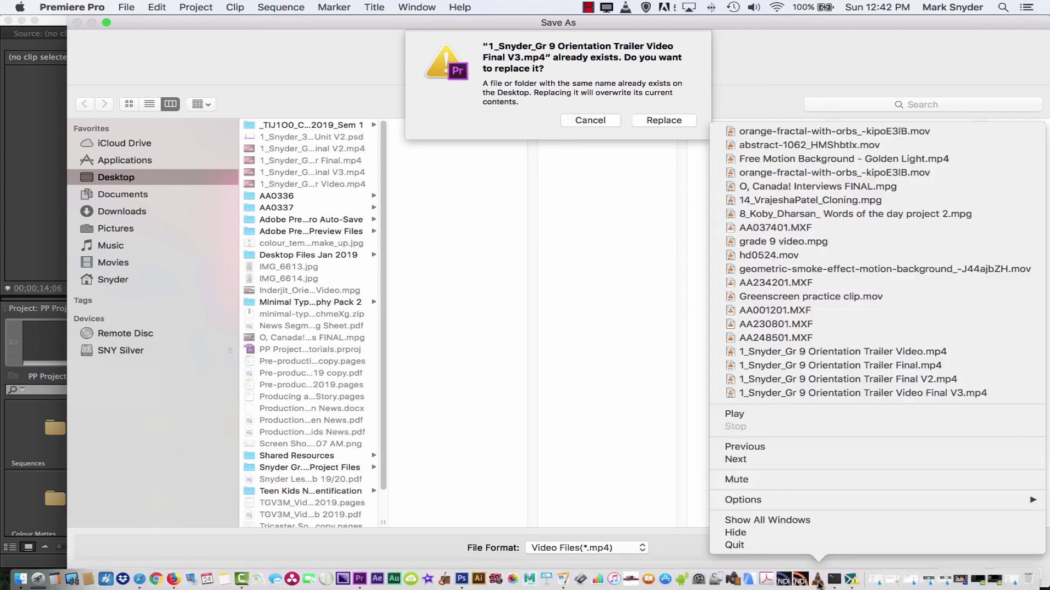
click(734, 545)
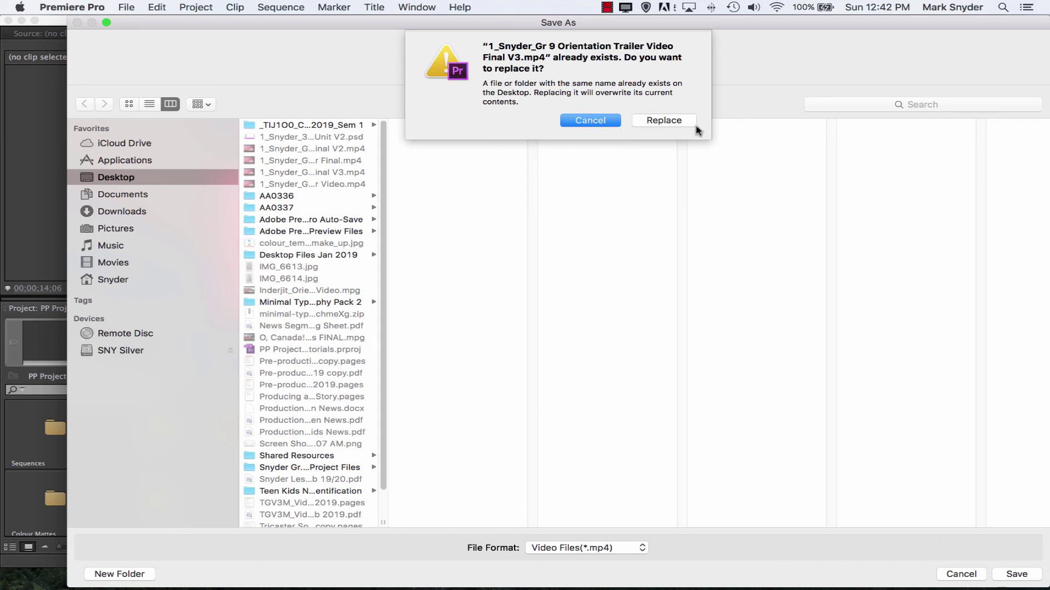
click(663, 120)
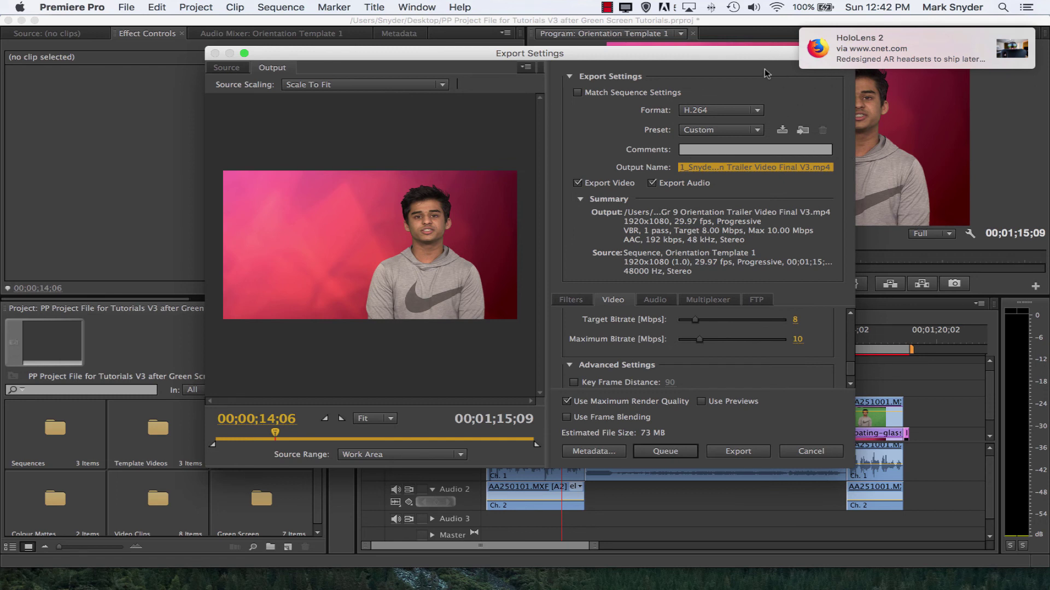
mouse_move(836, 60)
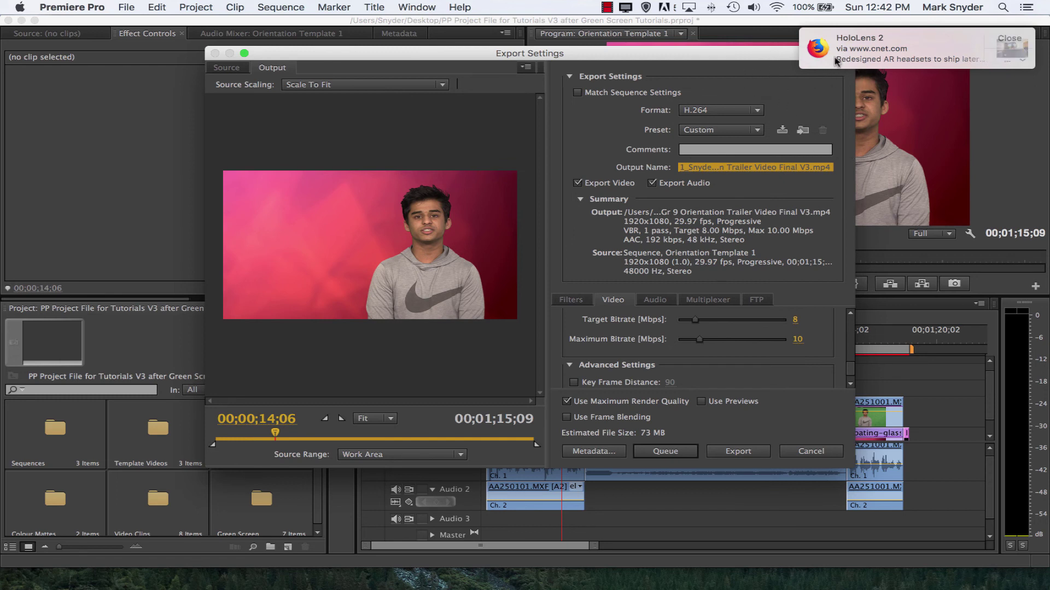